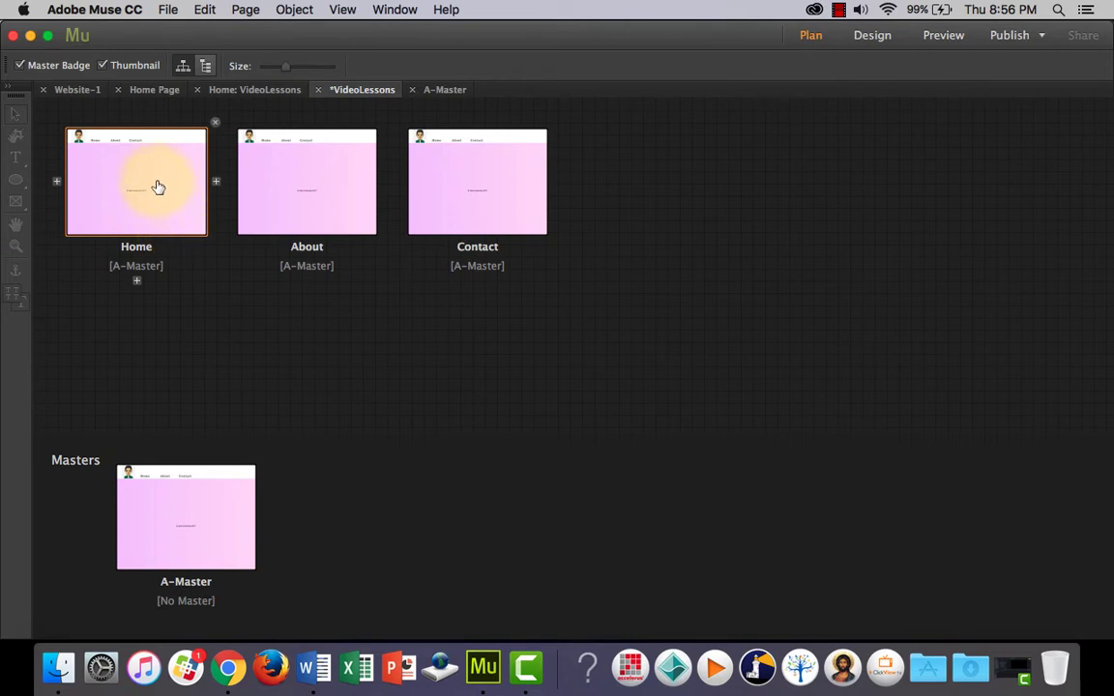
# Open the Home page for editing and place a horizontal guide at Y 120 px, just below the header.
pyautogui.doubleClick(157, 186)
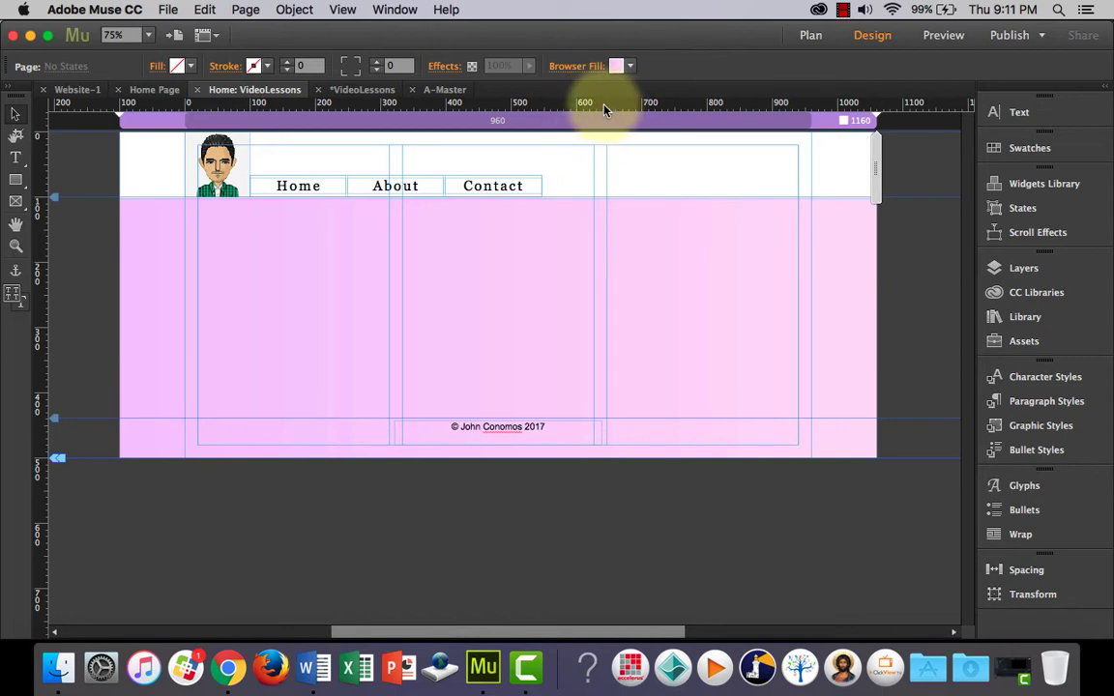
pyautogui.moveTo(601, 106); pyautogui.dragTo(603, 196)
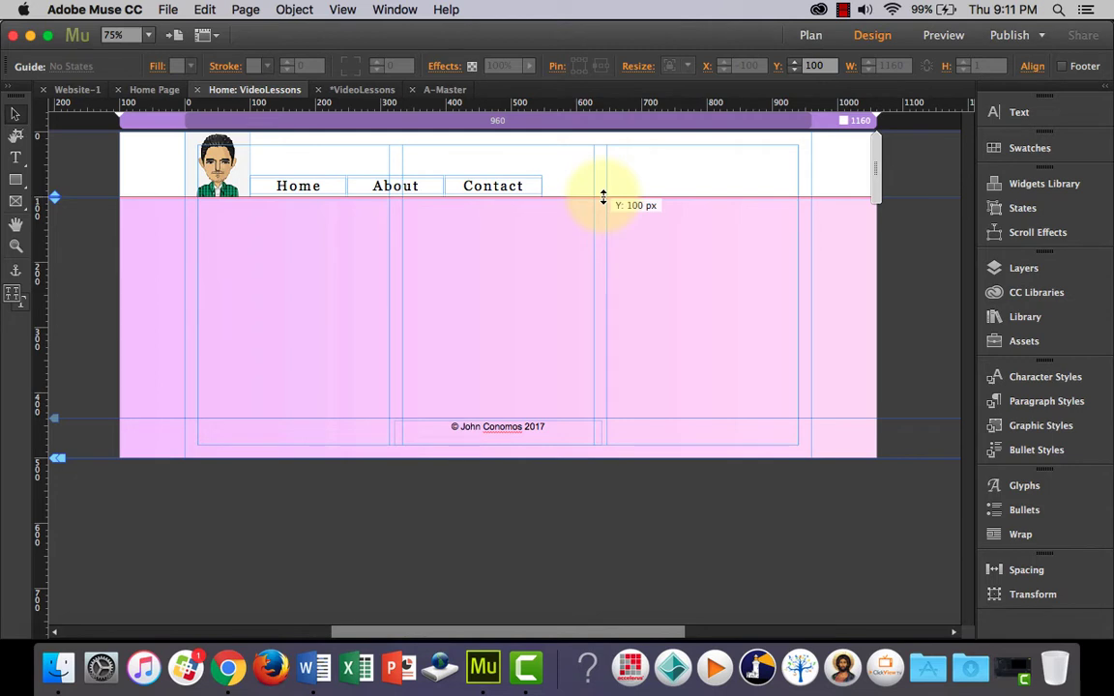
pyautogui.moveTo(603, 198); pyautogui.dragTo(602, 212)
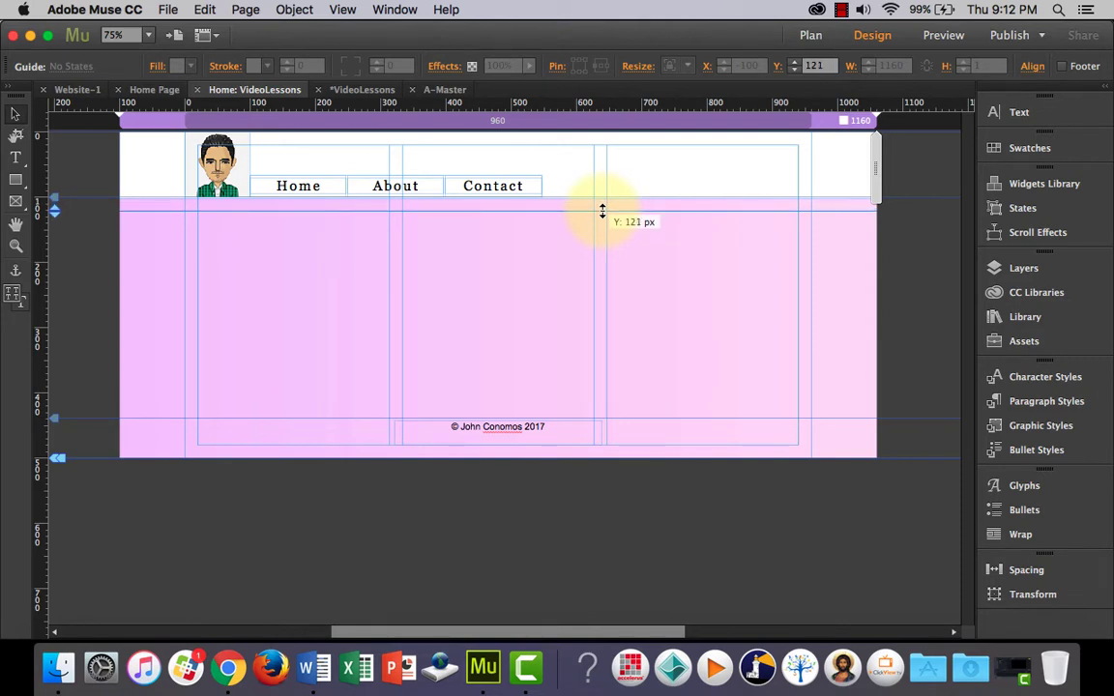
pyautogui.moveTo(602, 211); pyautogui.dragTo(601, 213)
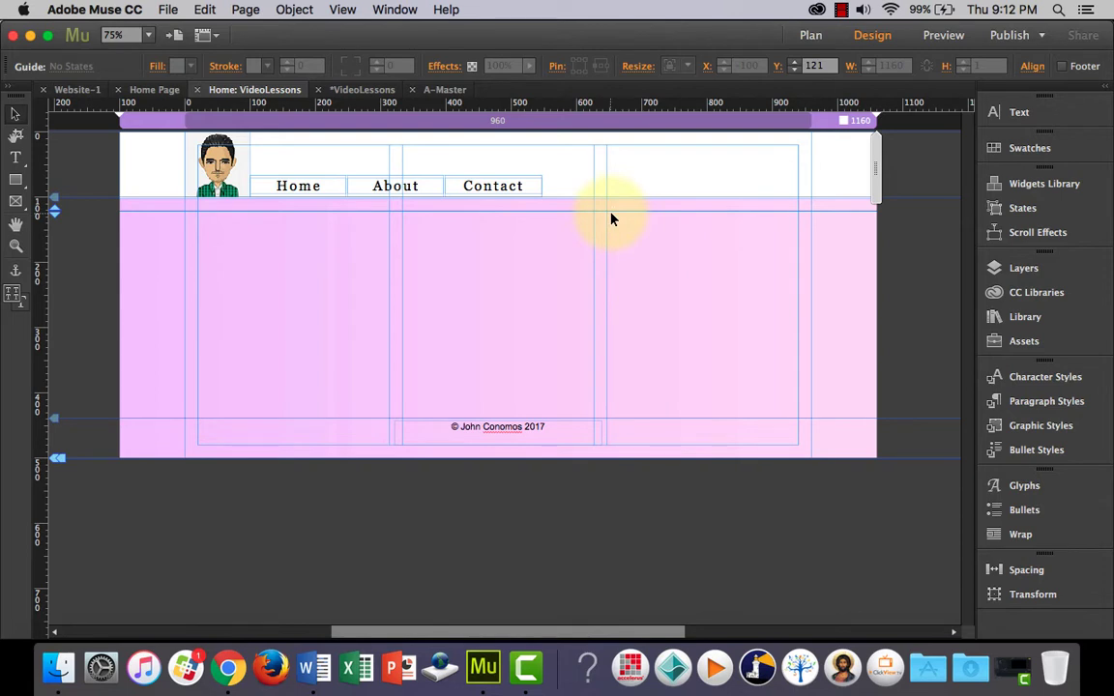
pyautogui.press('Up')
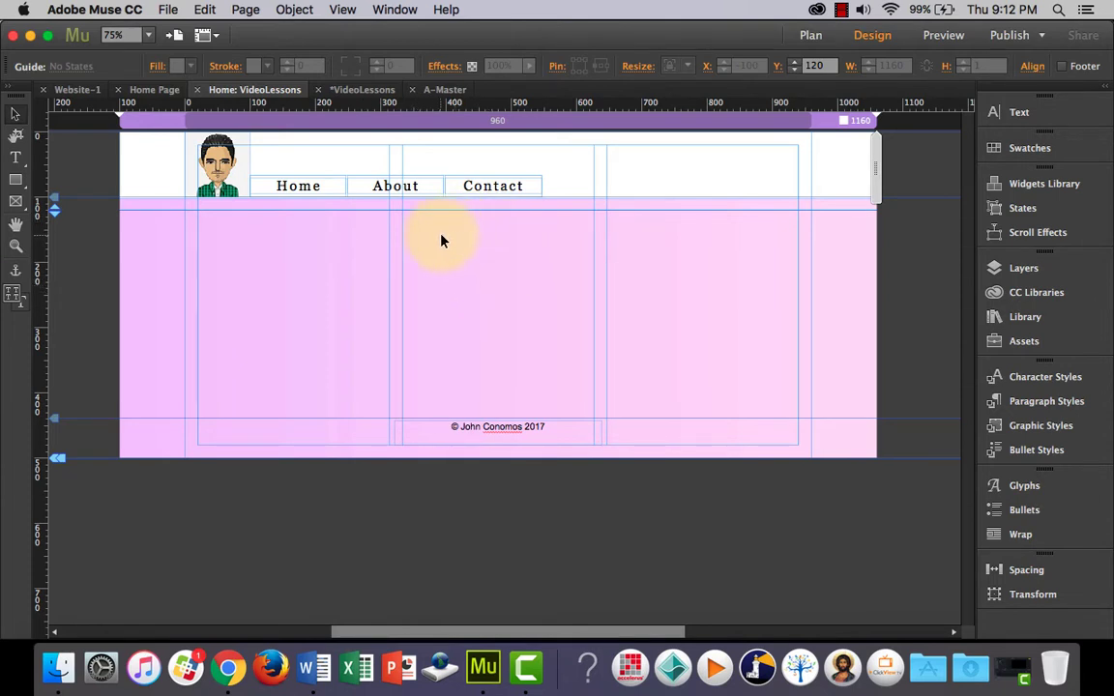
# Draw a rectangle across the 960 px page width from the 120 px guide down to the footer guide and fill it white.
pyautogui.click(15, 179)
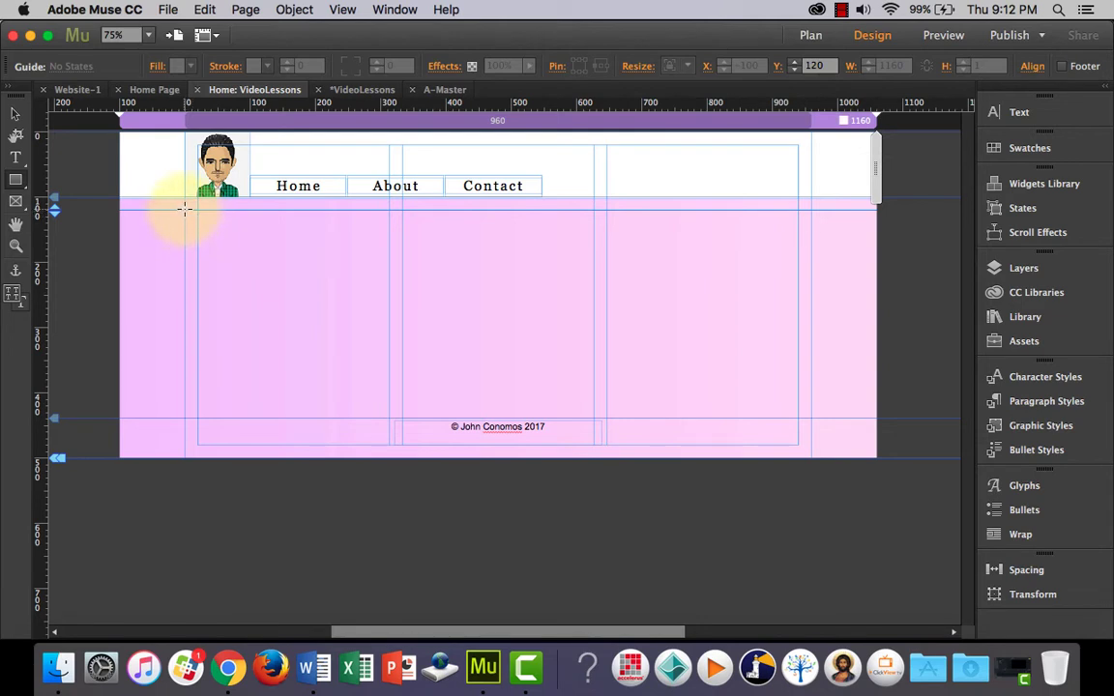
pyautogui.moveTo(185, 209)
pyautogui.mouseDown()
pyautogui.moveTo(813, 351)
pyautogui.moveTo(802, 351)
pyautogui.moveTo(815, 498)
pyautogui.moveTo(805, 597)
pyautogui.moveTo(811, 580)
pyautogui.mouseUp()
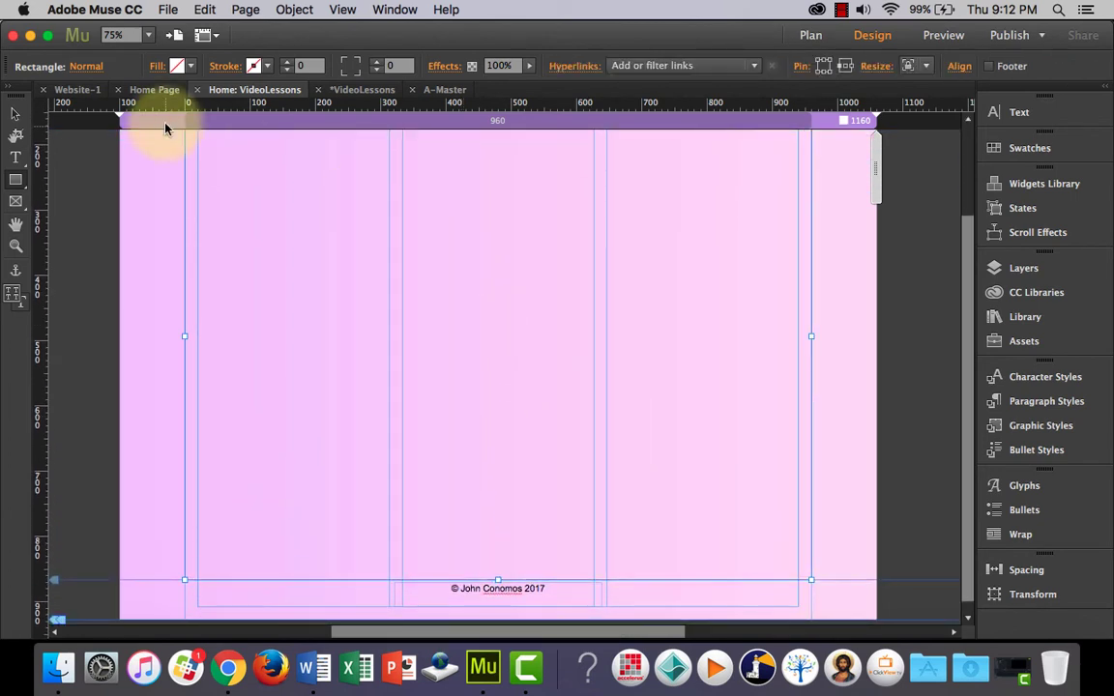
pyautogui.click(192, 66)
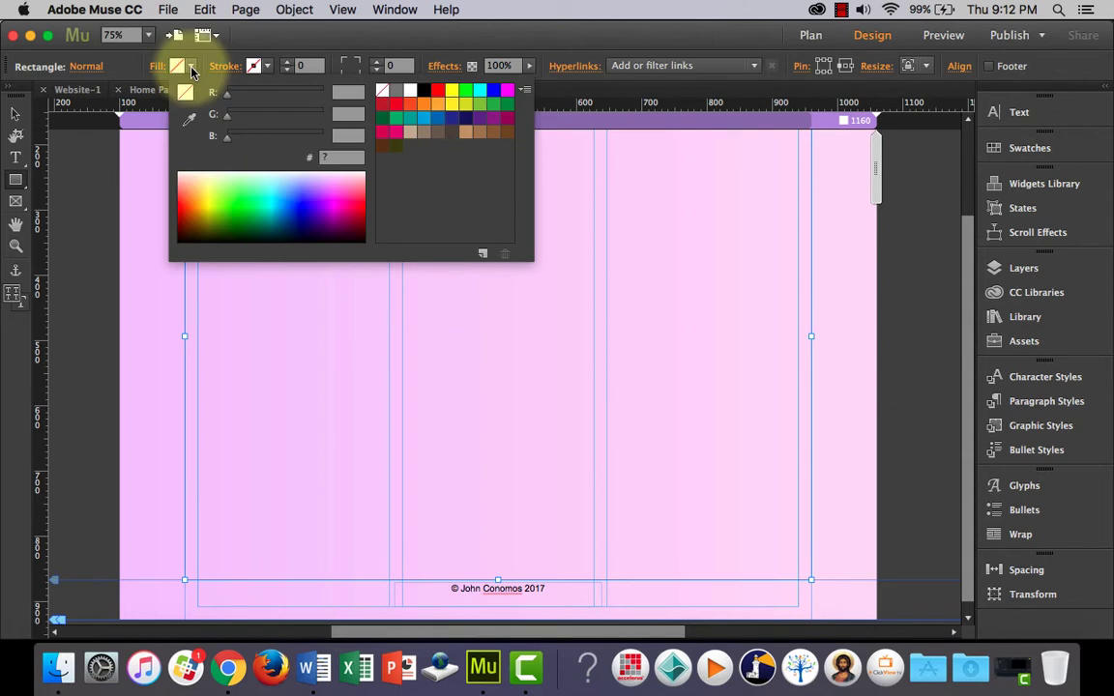
pyautogui.click(410, 90)
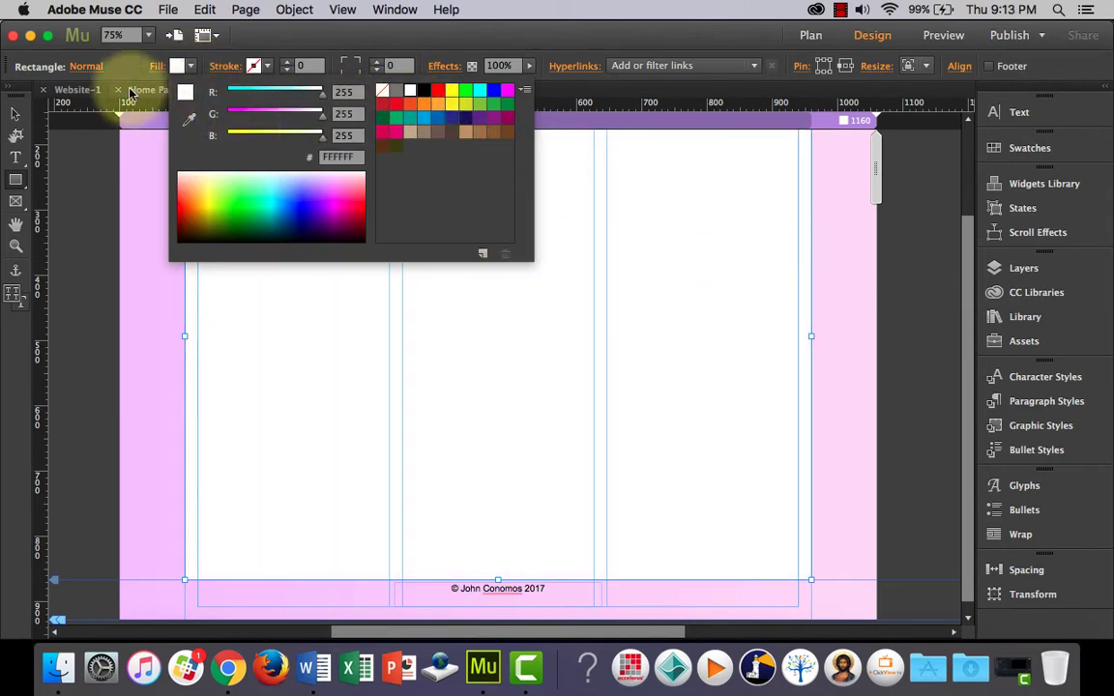
pyautogui.click(242, 58)
pyautogui.click(16, 114)
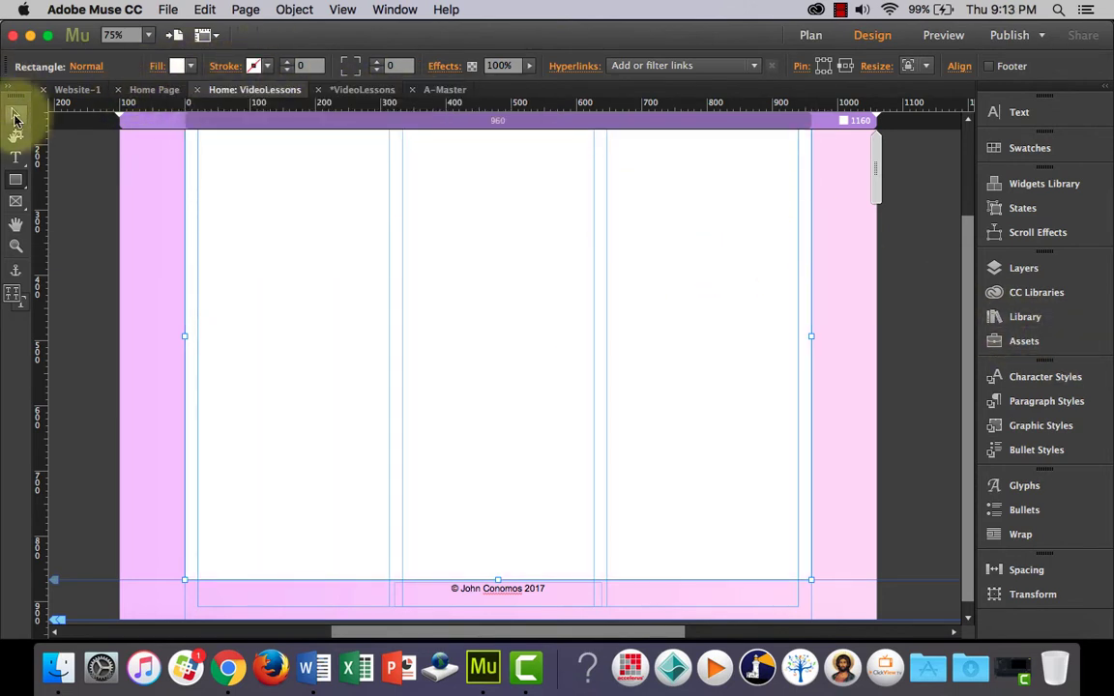
# Cut the white content rectangle from the Home page.
pyautogui.scroll(2, 377, 299)
pyautogui.scroll(1, 377, 299)
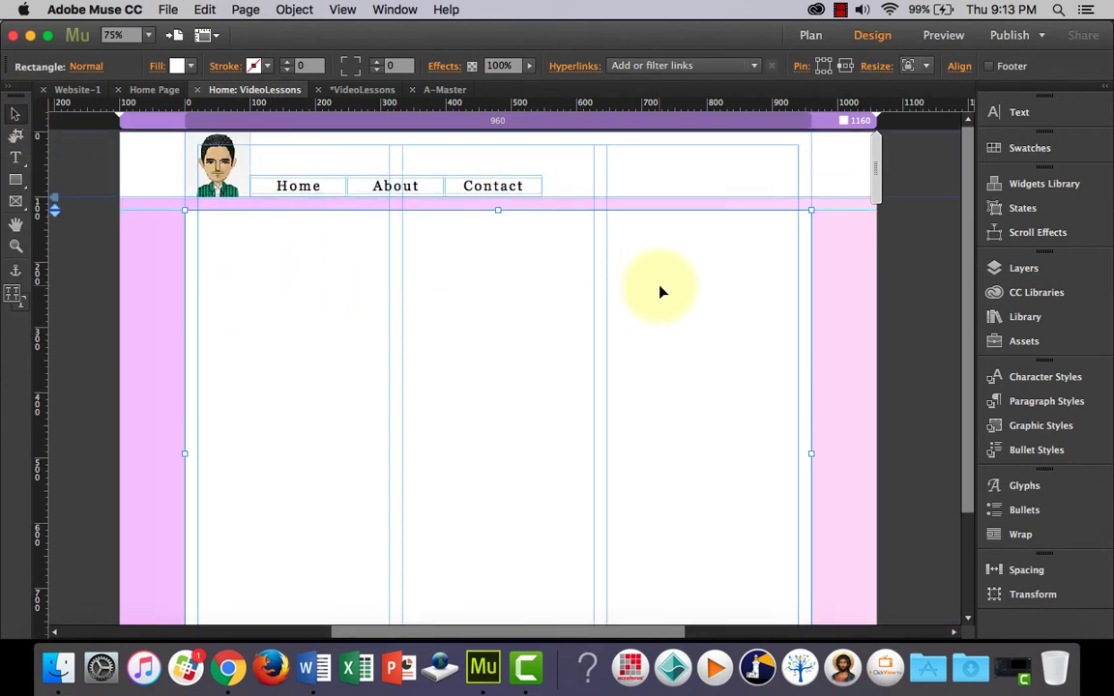
pyautogui.click(847, 273)
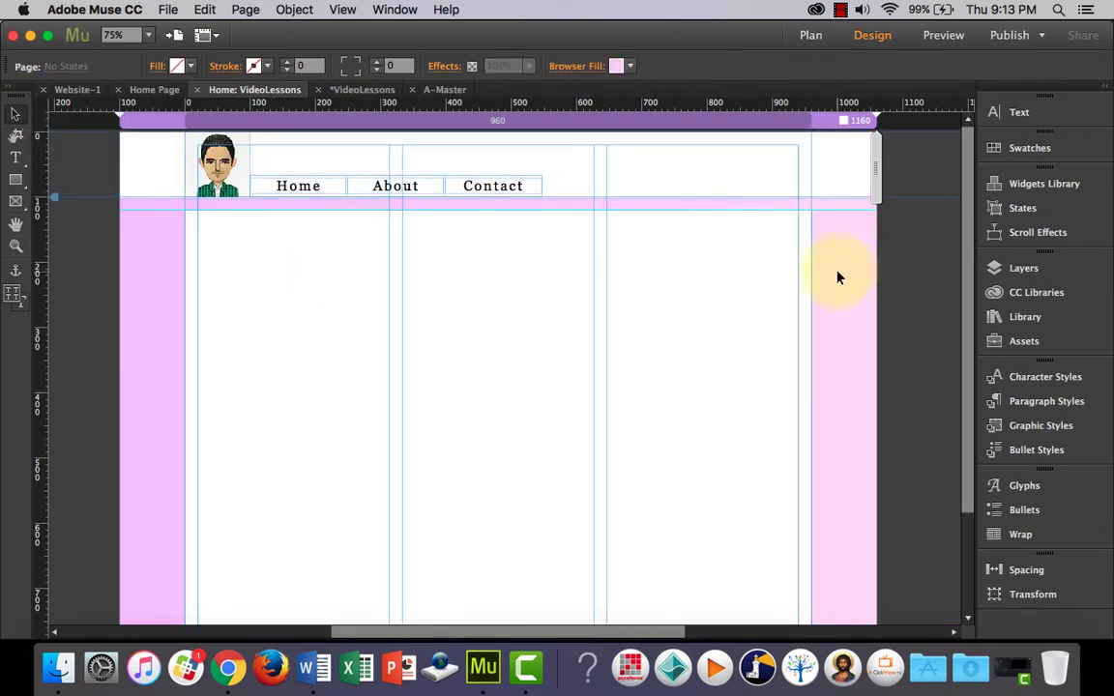
pyautogui.click(753, 282)
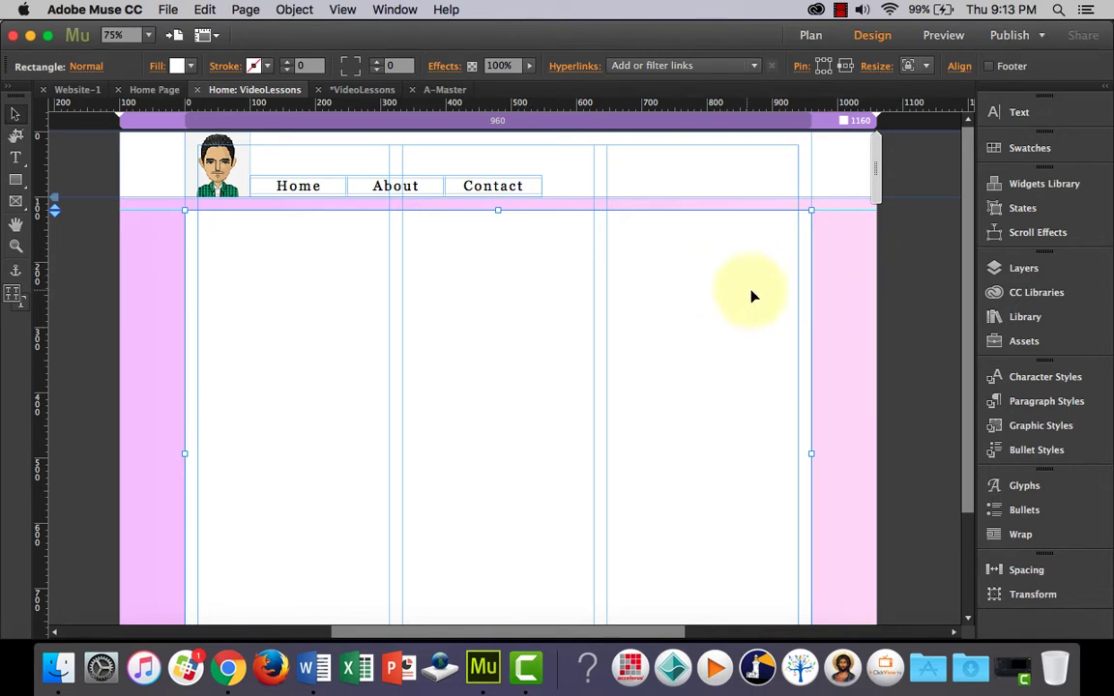
pyautogui.click(833, 273)
pyautogui.click(717, 294)
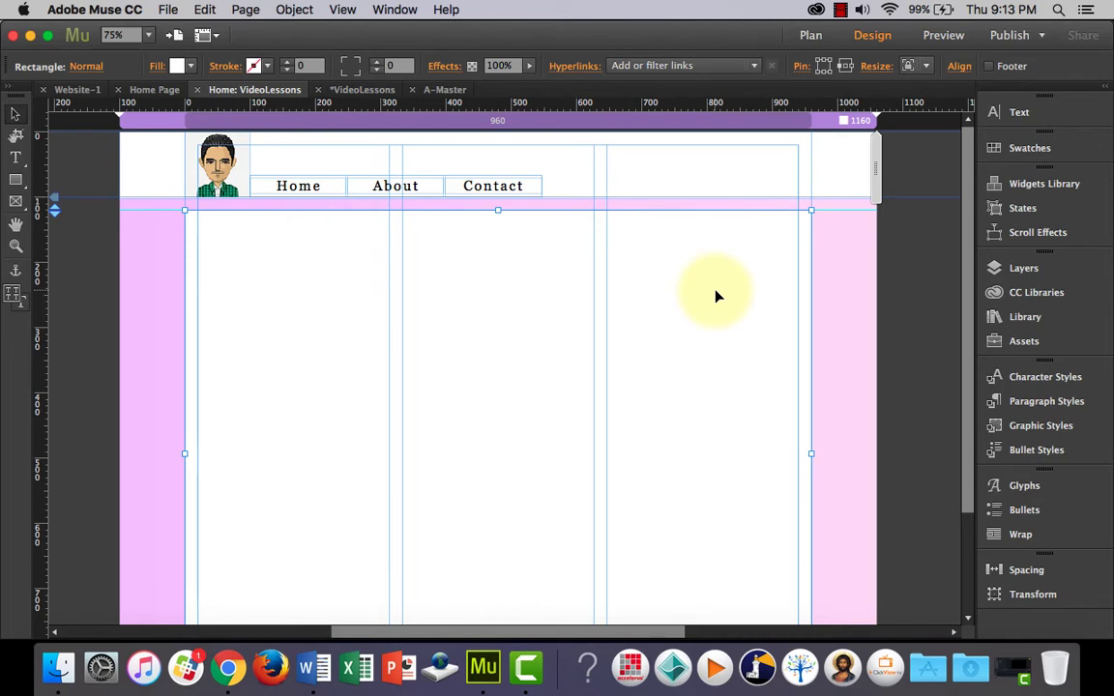
pyautogui.press('Delete')
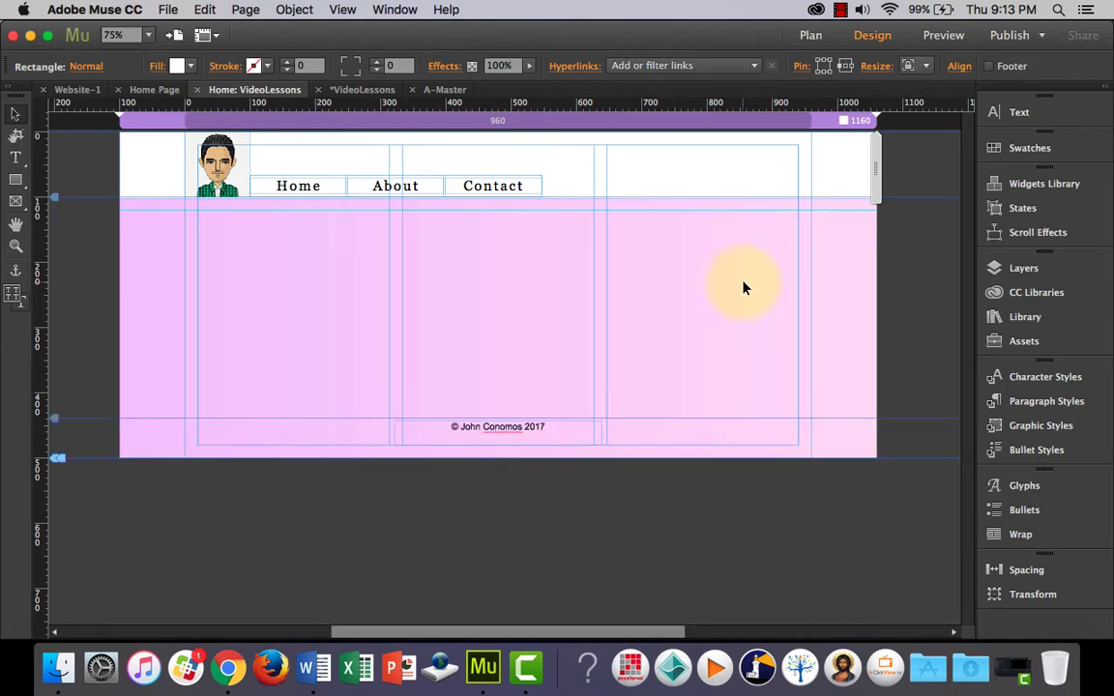
# Add a new layer and move it beneath Layer 1.
pyautogui.click(996, 270)
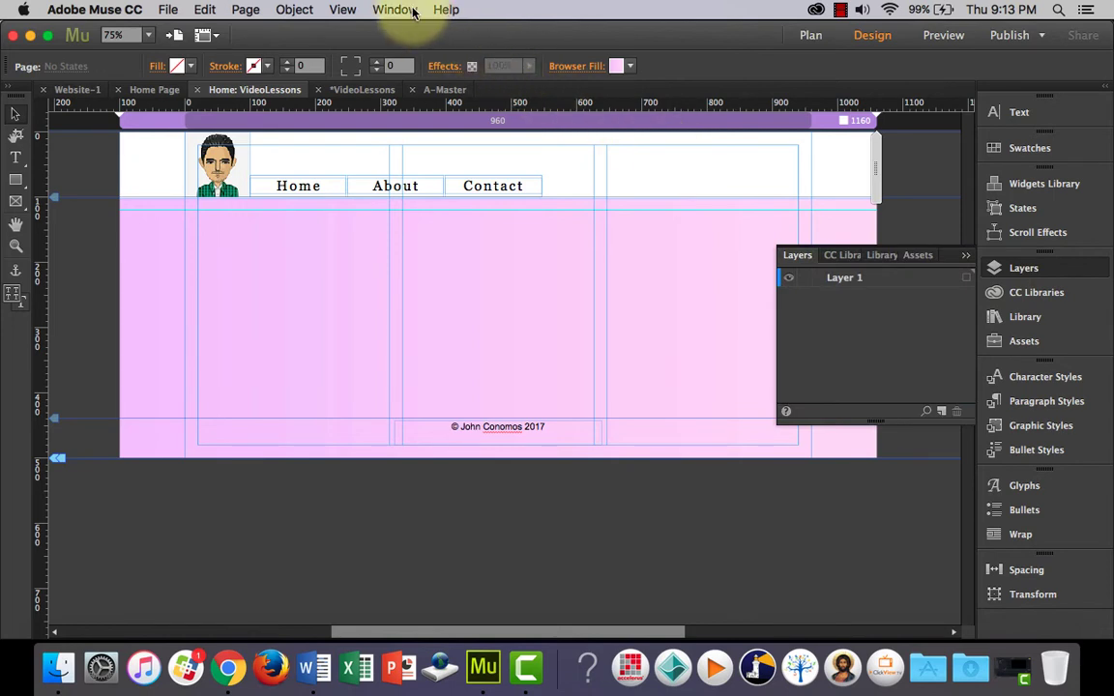
pyautogui.click(941, 412)
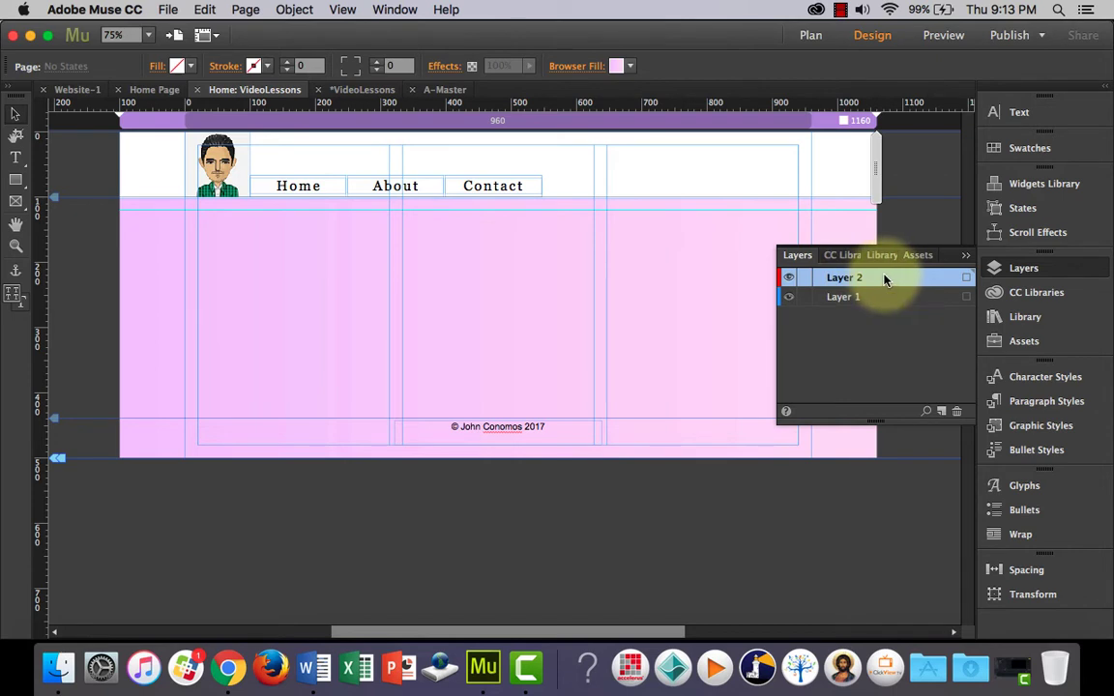
pyautogui.moveTo(884, 279)
pyautogui.mouseDown()
pyautogui.moveTo(888, 306)
pyautogui.moveTo(878, 306)
pyautogui.moveTo(879, 280)
pyautogui.mouseUp()
pyautogui.click(877, 297)
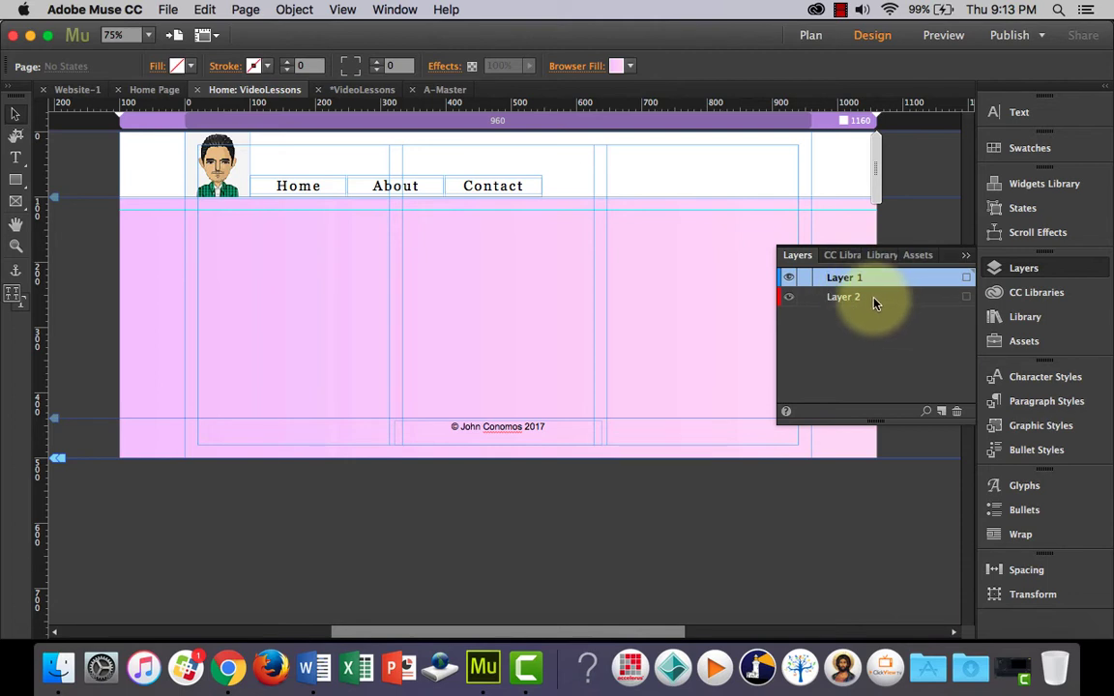
# Paste the white rectangle in place on Layer 2 and lock that layer.
pyautogui.click(877, 302)
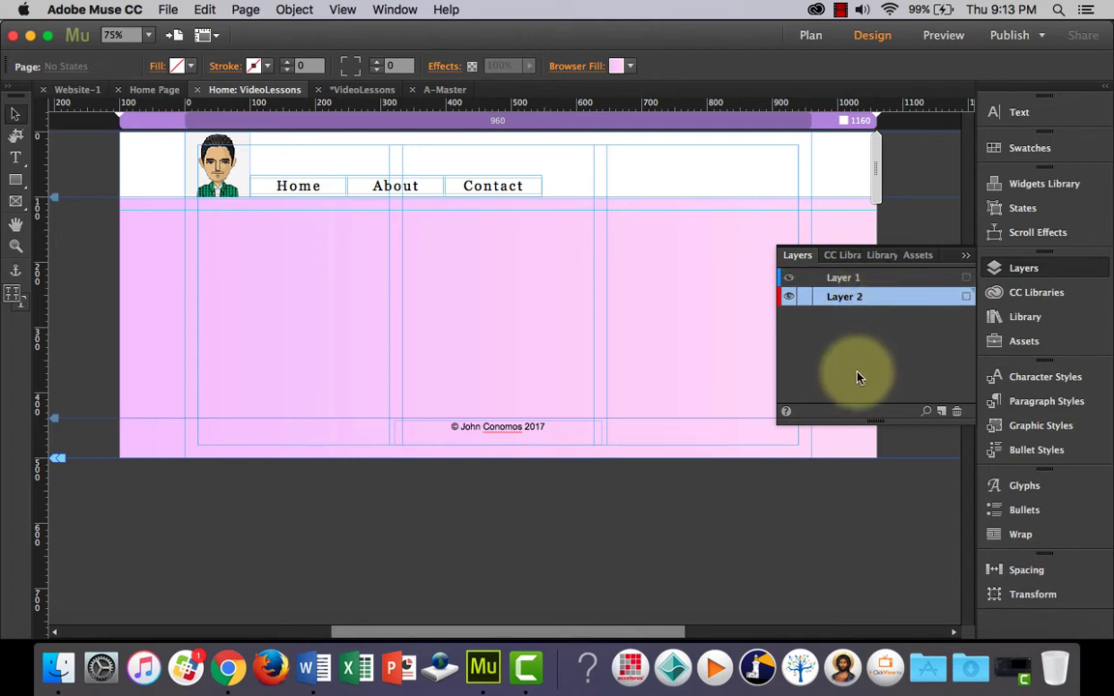
pyautogui.click(204, 8)
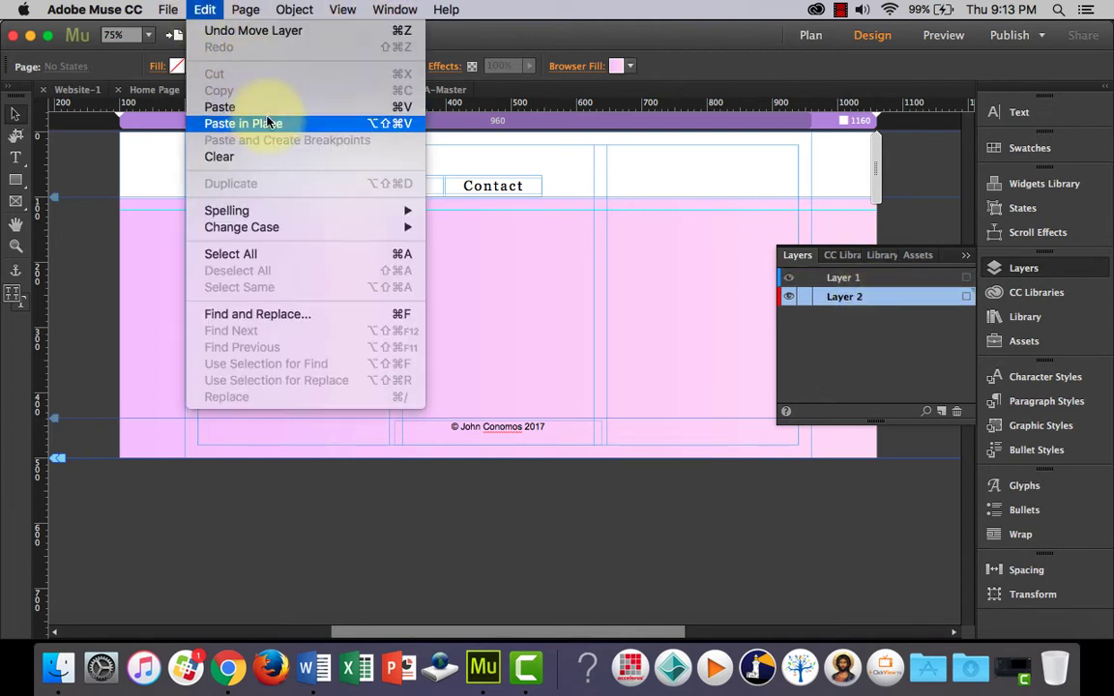
pyautogui.click(269, 119)
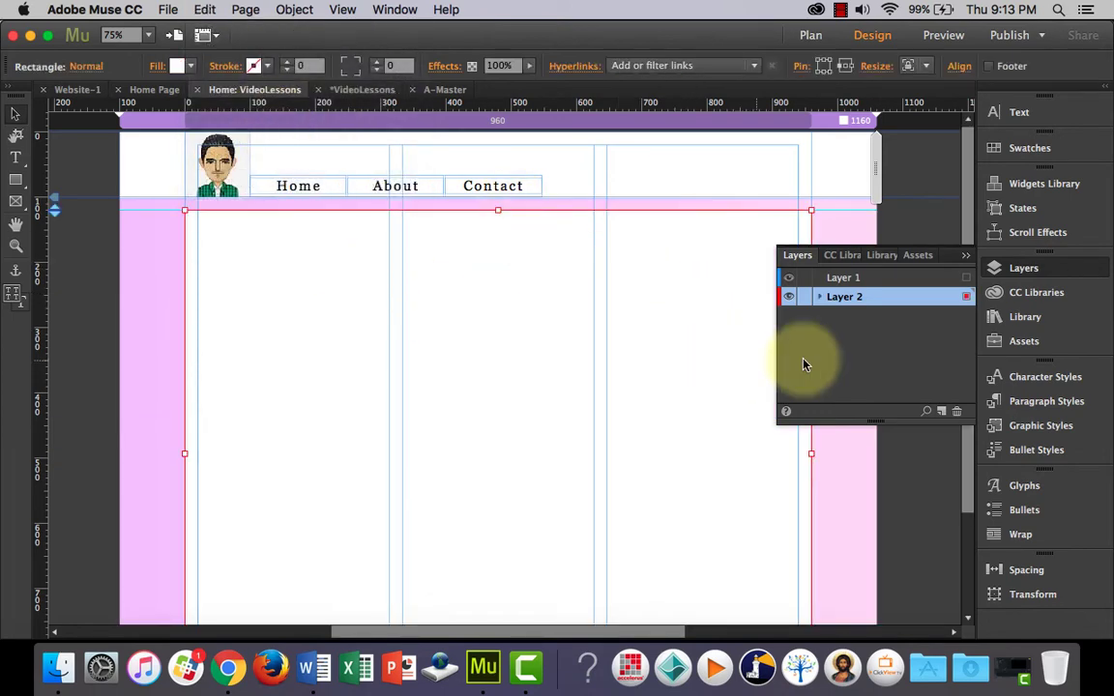
pyautogui.click(803, 296)
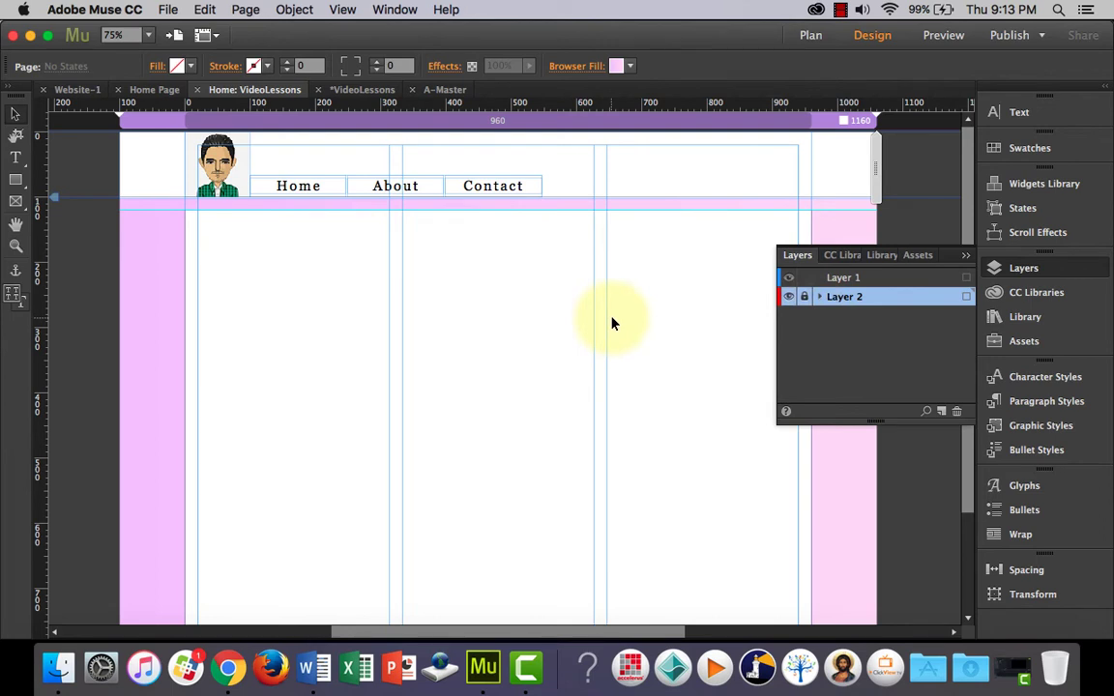
# Make Layer 1 active and place a horizontal guide at Y 140 px, inside the white rectangle.
pyautogui.click(862, 281)
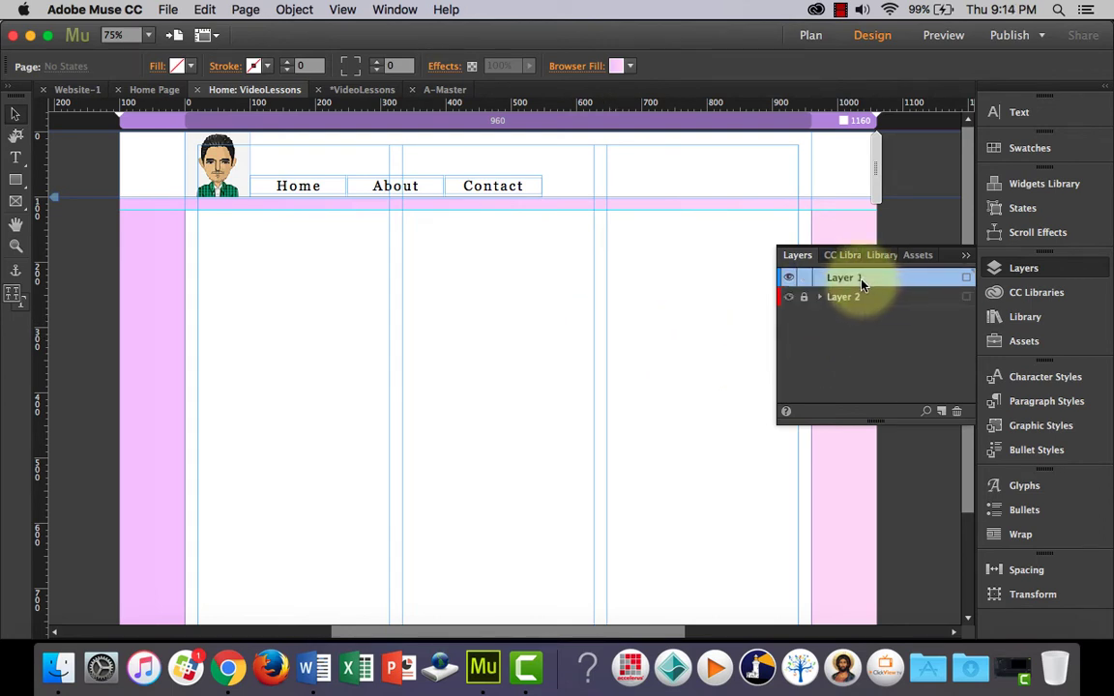
pyautogui.click(965, 256)
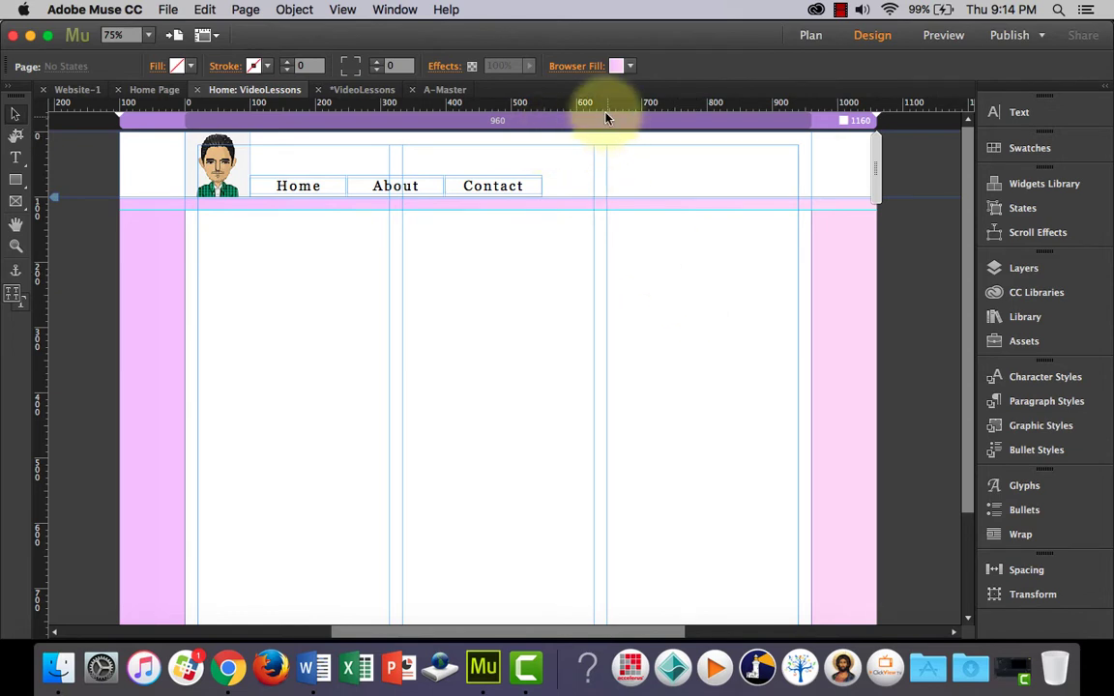
pyautogui.moveTo(596, 104); pyautogui.dragTo(614, 208)
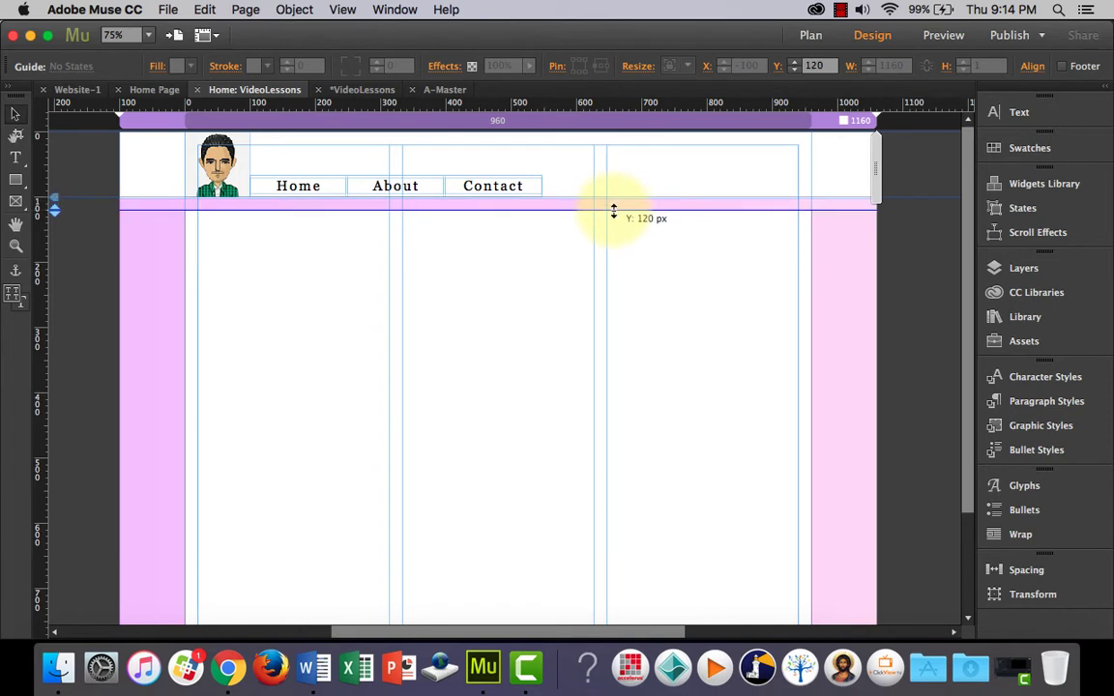
pyautogui.moveTo(613, 209); pyautogui.dragTo(613, 223)
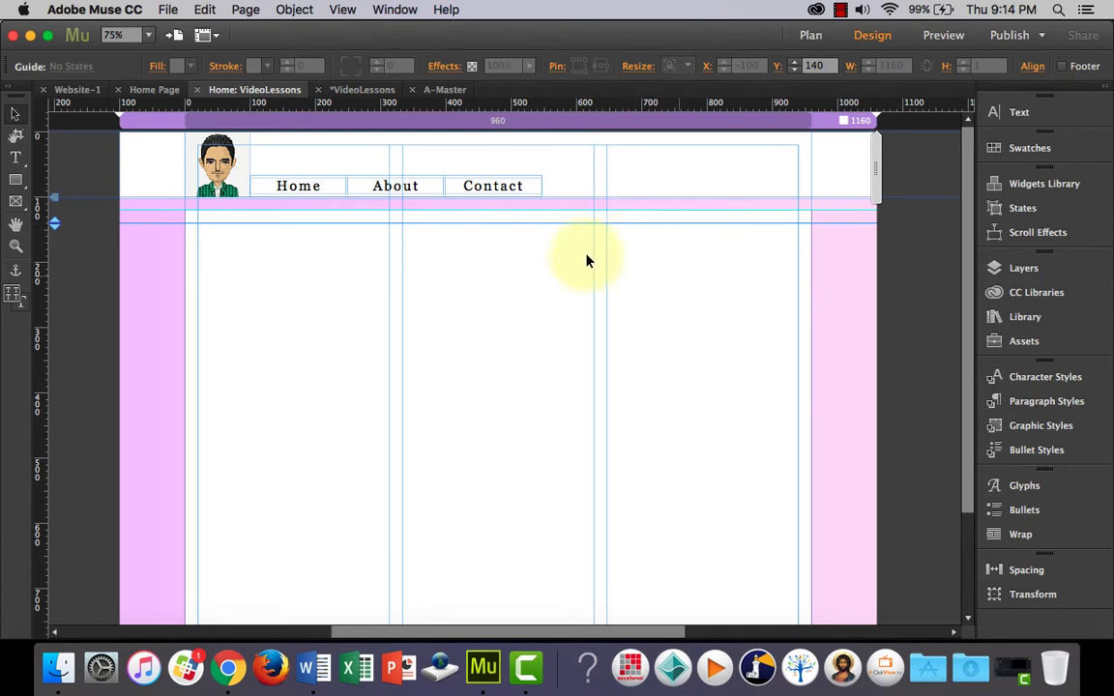
# Create a text frame below the 140 px guide reading WELCOME TO / INDUSTRIAL TECHNOLOGY / MULTIMEDIA on three lines.
pyautogui.click(15, 158)
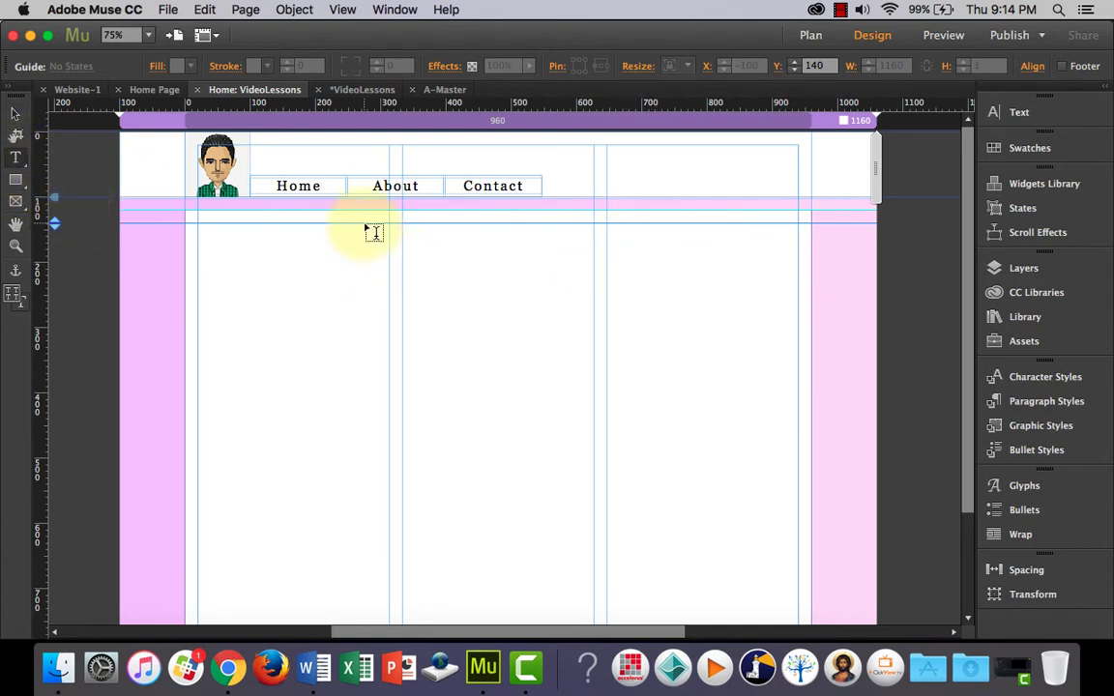
pyautogui.moveTo(364, 224); pyautogui.dragTo(638, 308)
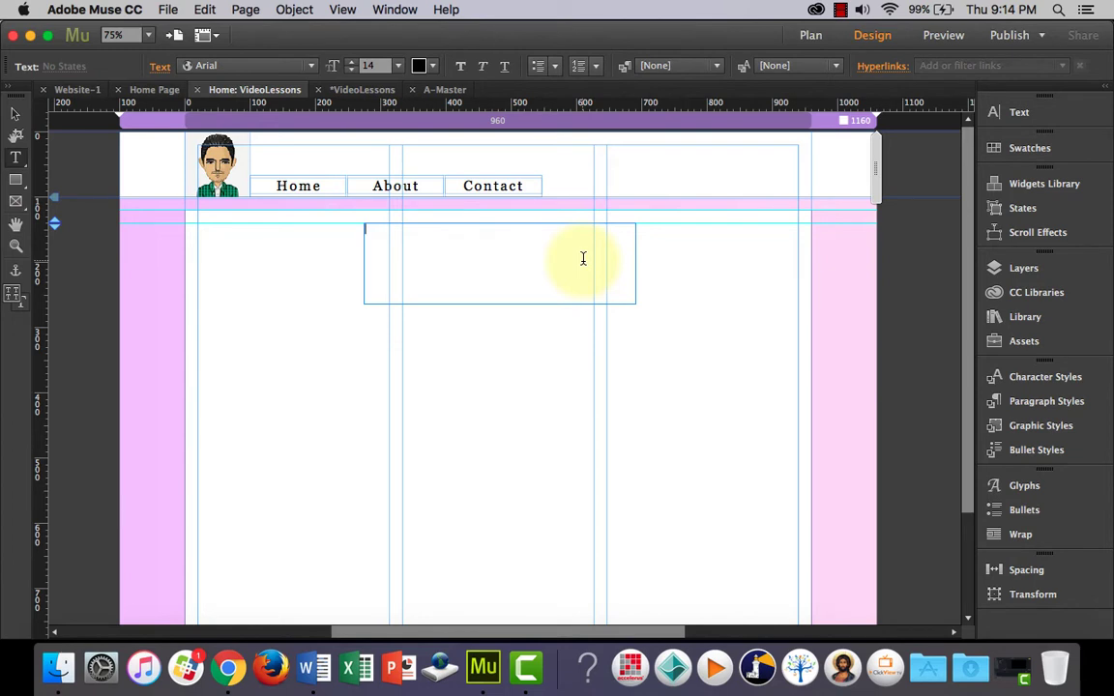
pyautogui.write('INDUSTRIAL TECHNOLOGY')
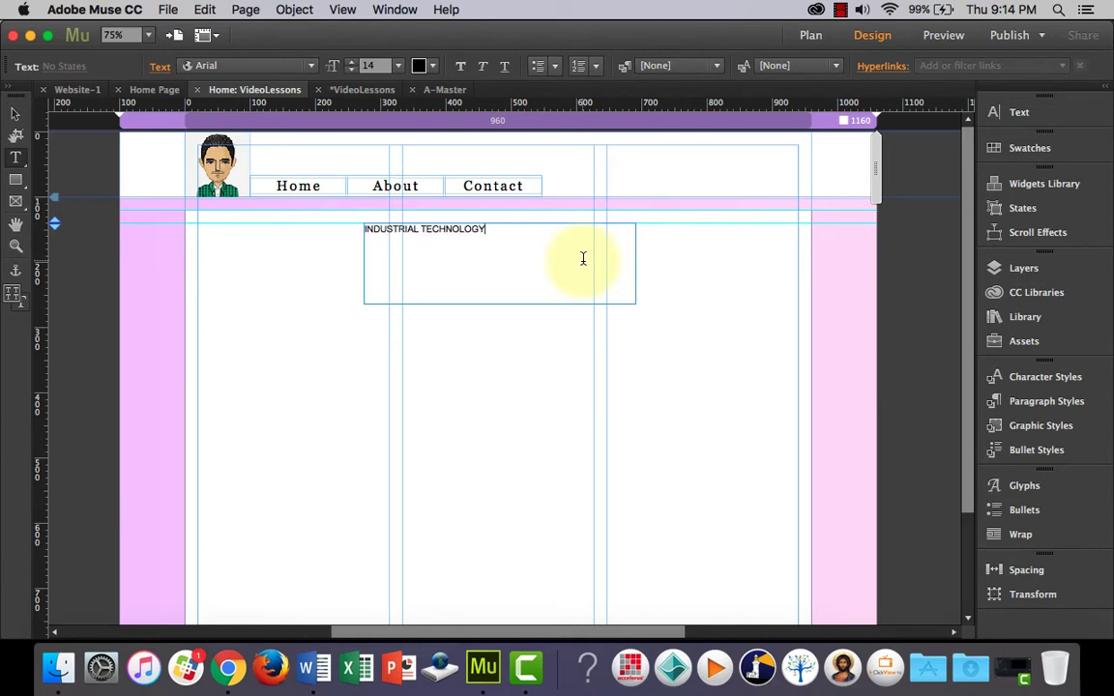
pyautogui.write('WELCOME TO')
pyautogui.press('Return')
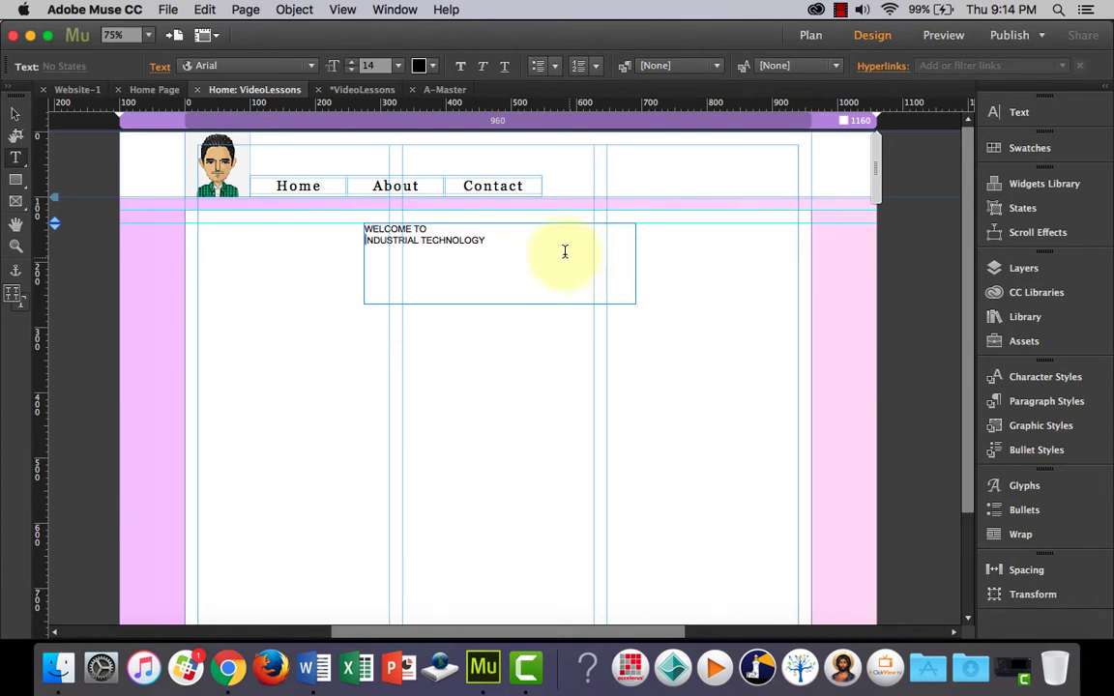
pyautogui.click(555, 244)
pyautogui.press('Return')
pyautogui.write('MULTIMEDIA')
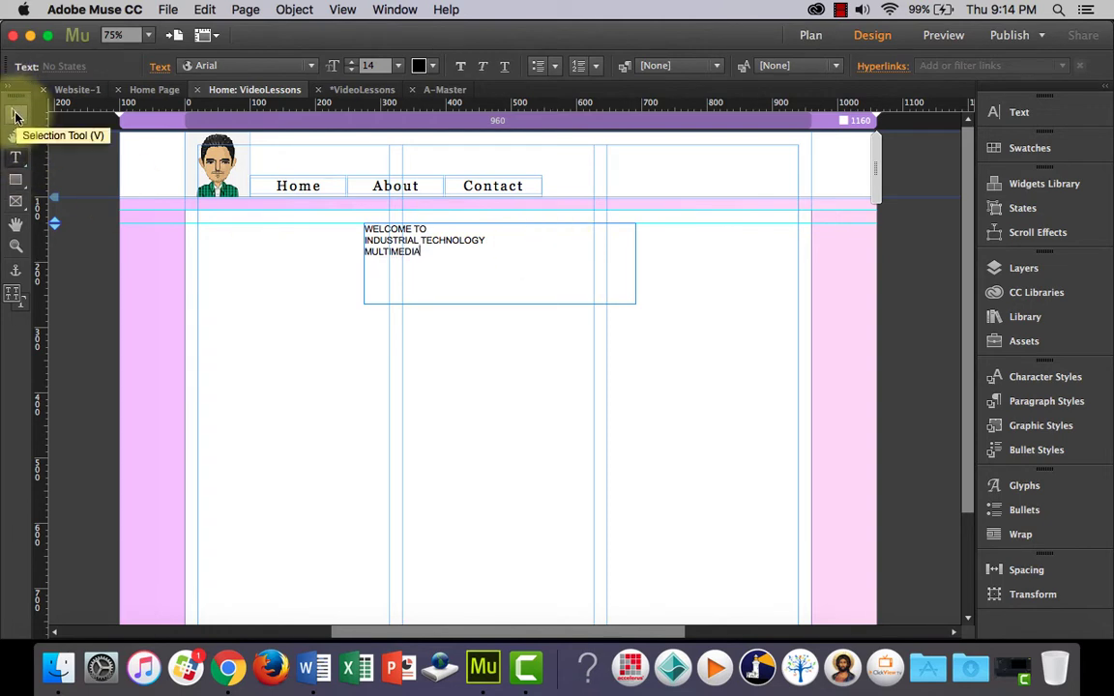
# Increase the font size of the welcome heading's text frame to 27.
pyautogui.click(16, 114)
pyautogui.click(597, 291)
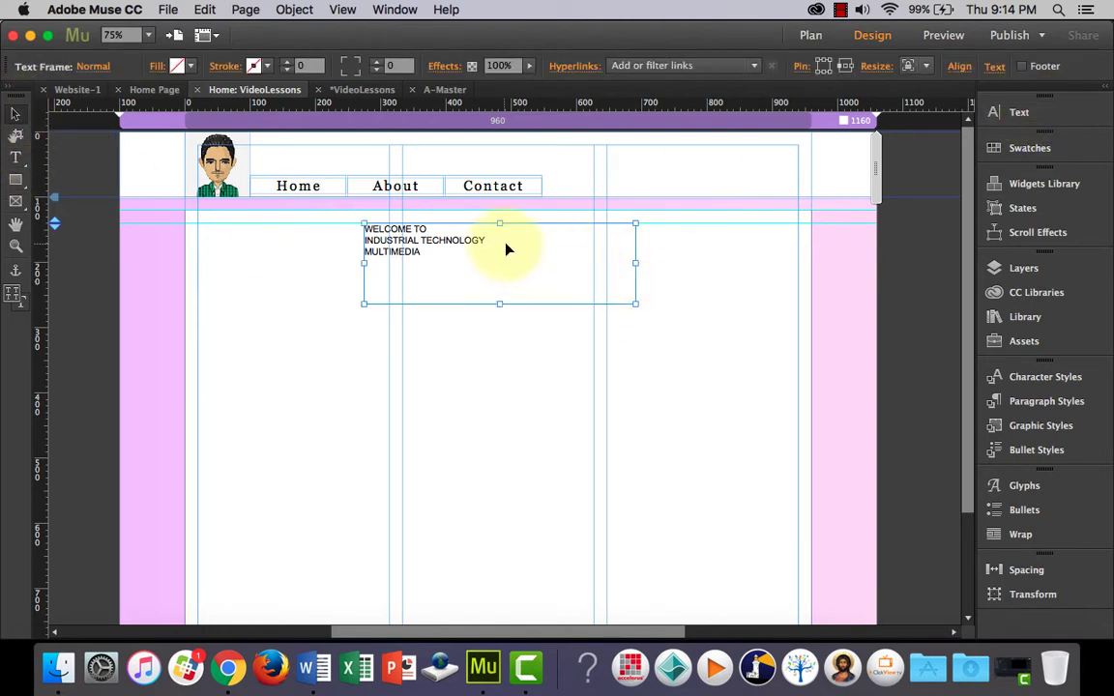
pyautogui.click(1001, 113)
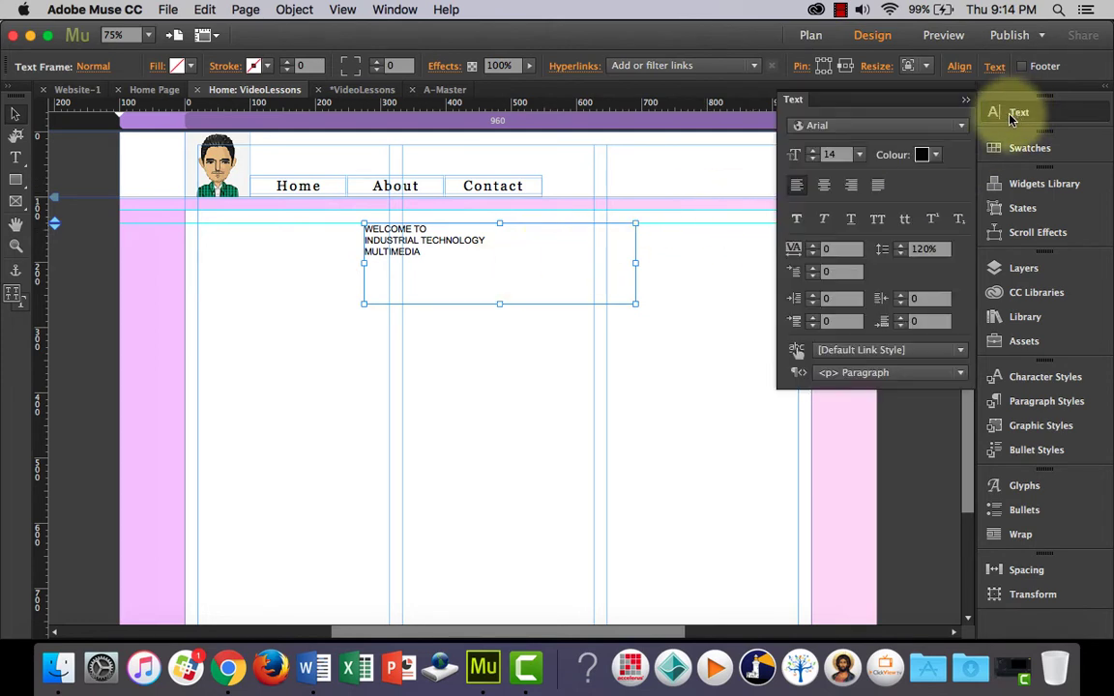
pyautogui.click(814, 158)
pyautogui.click(814, 158)
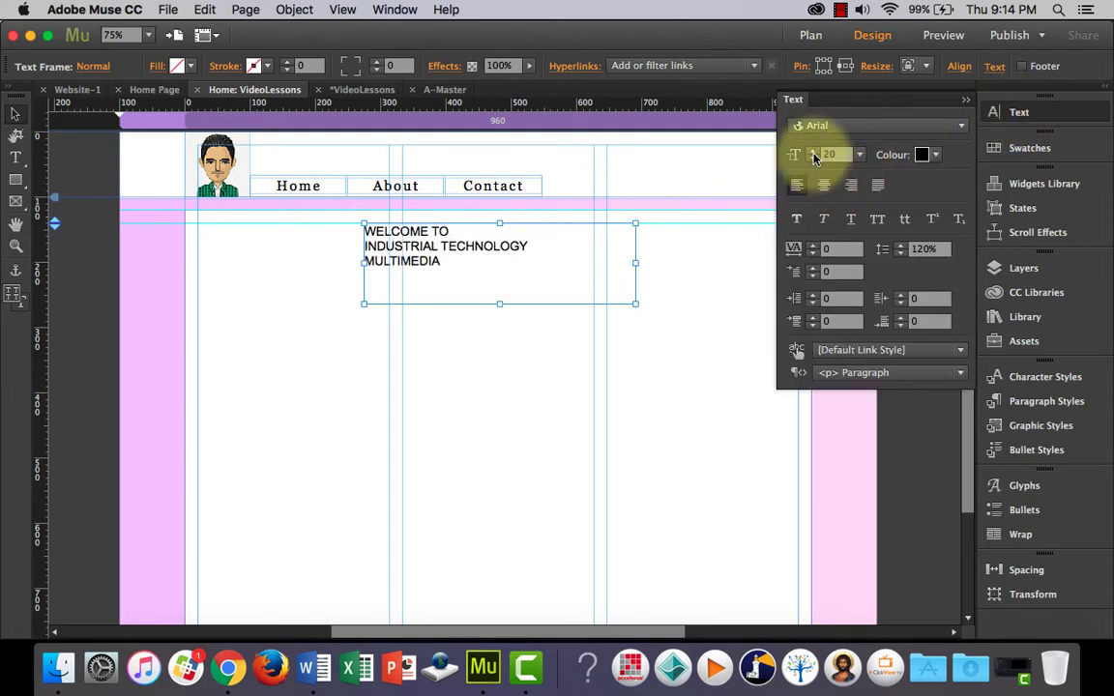
pyautogui.click(814, 157)
pyautogui.click(814, 158)
pyautogui.click(814, 155)
pyautogui.click(814, 155)
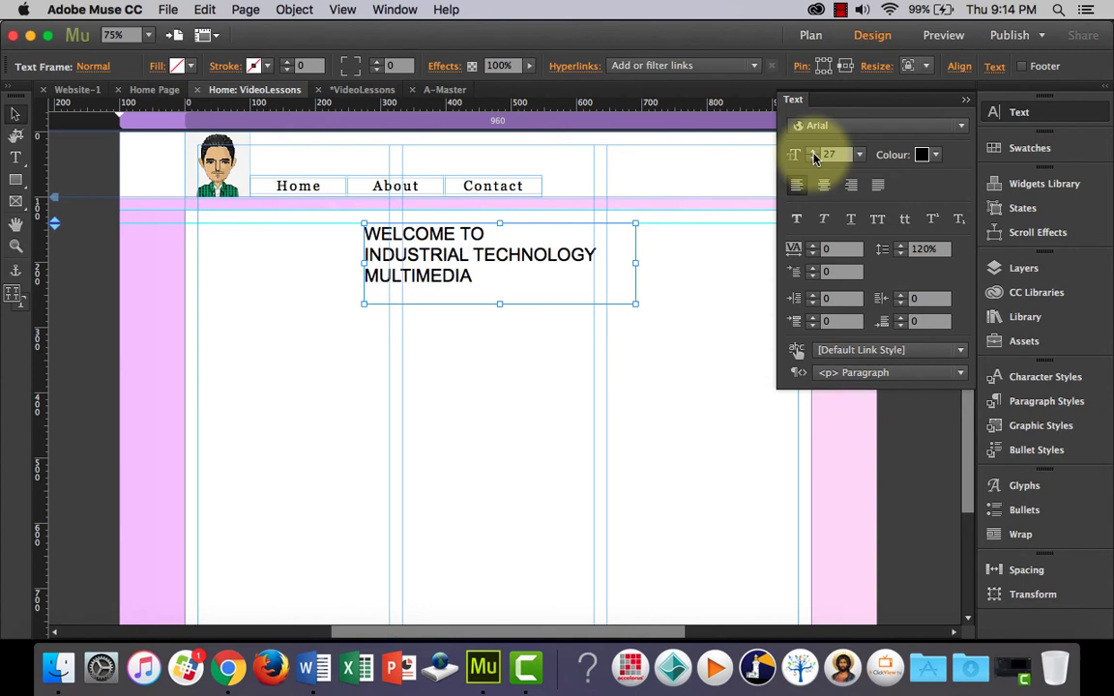
# Set the welcome heading's font size to 26.
pyautogui.click(814, 156)
pyautogui.click(814, 155)
pyautogui.click(813, 161)
pyautogui.click(813, 161)
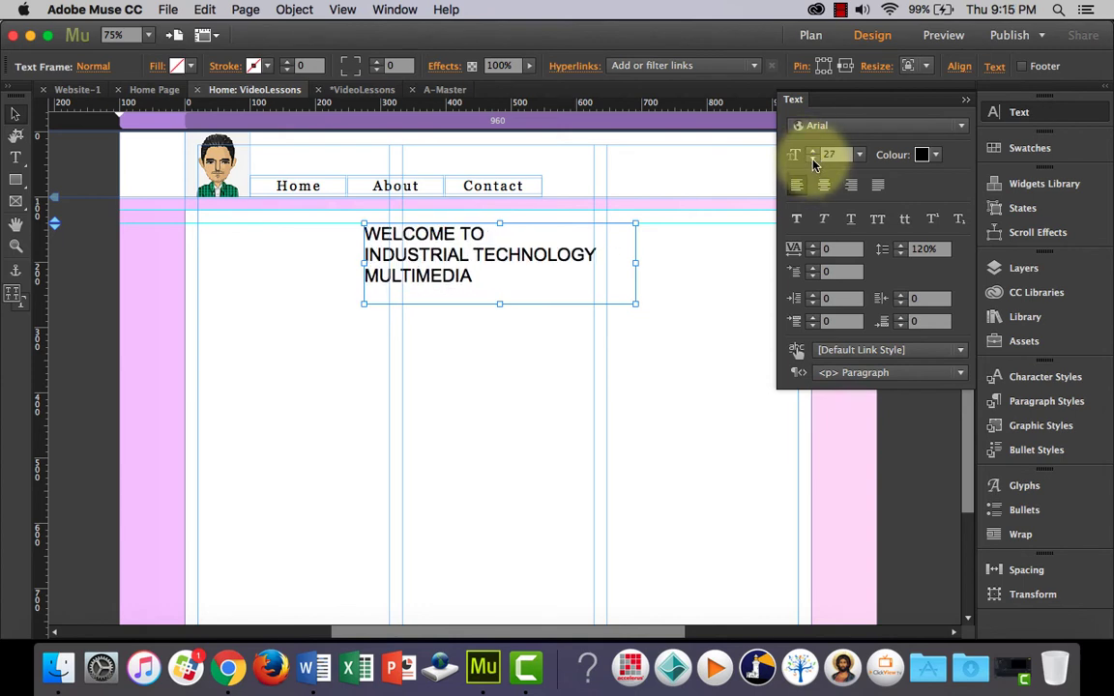
pyautogui.click(813, 161)
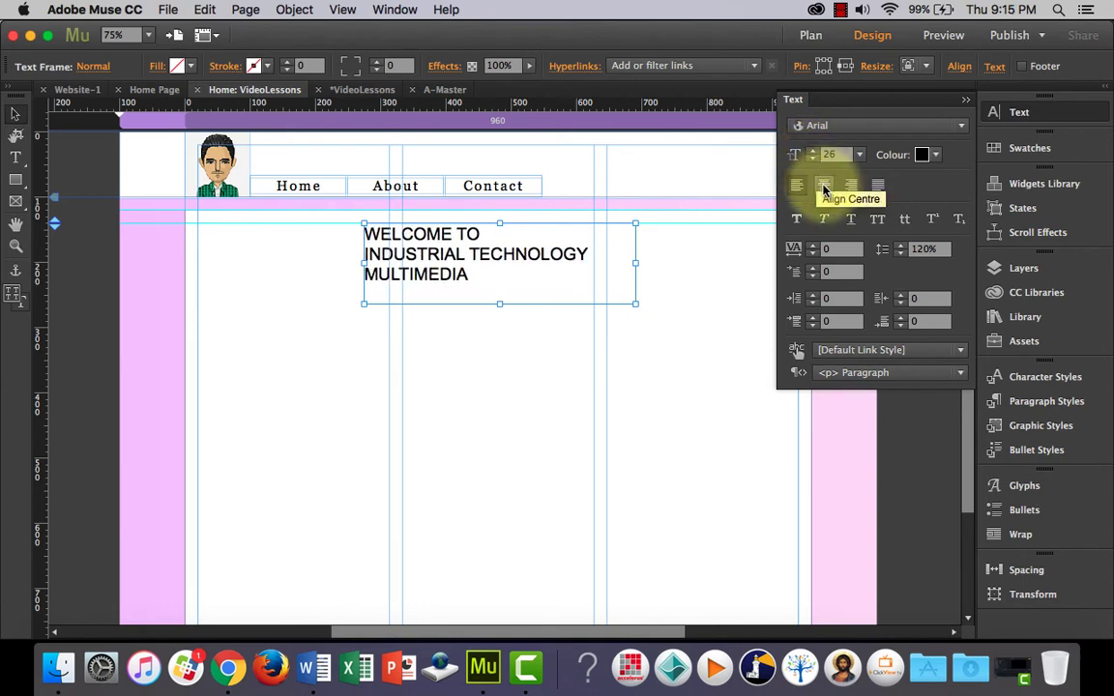
# Centre-align the welcome heading's text and set its letter spacing to 2.
pyautogui.click(823, 189)
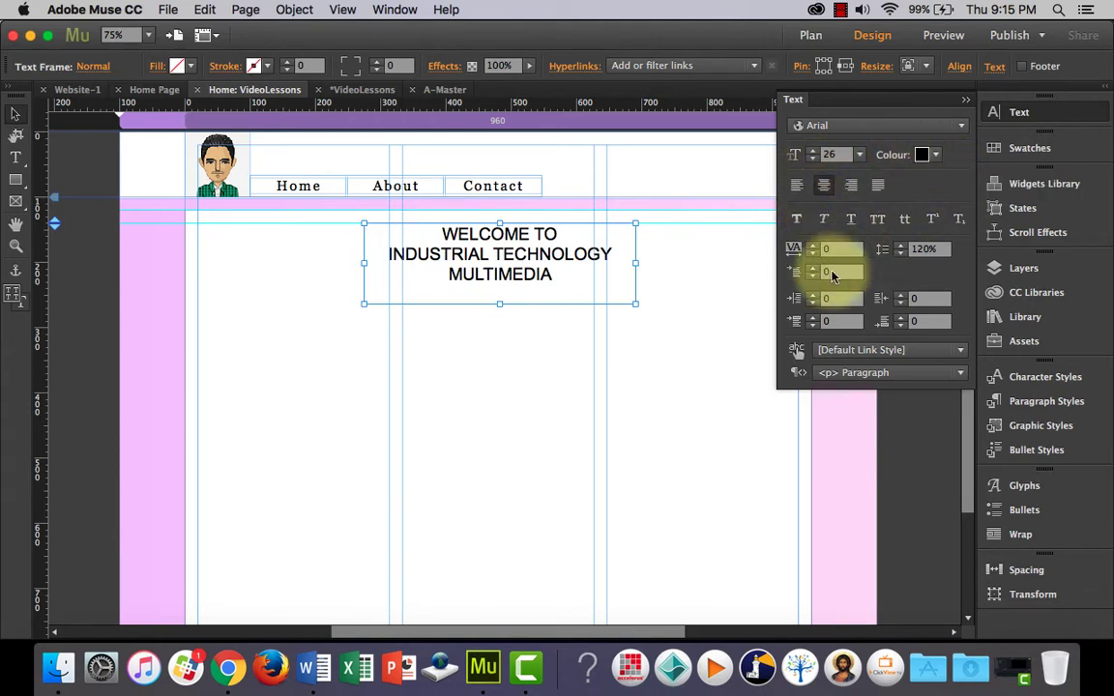
pyautogui.click(813, 246)
pyautogui.click(813, 246)
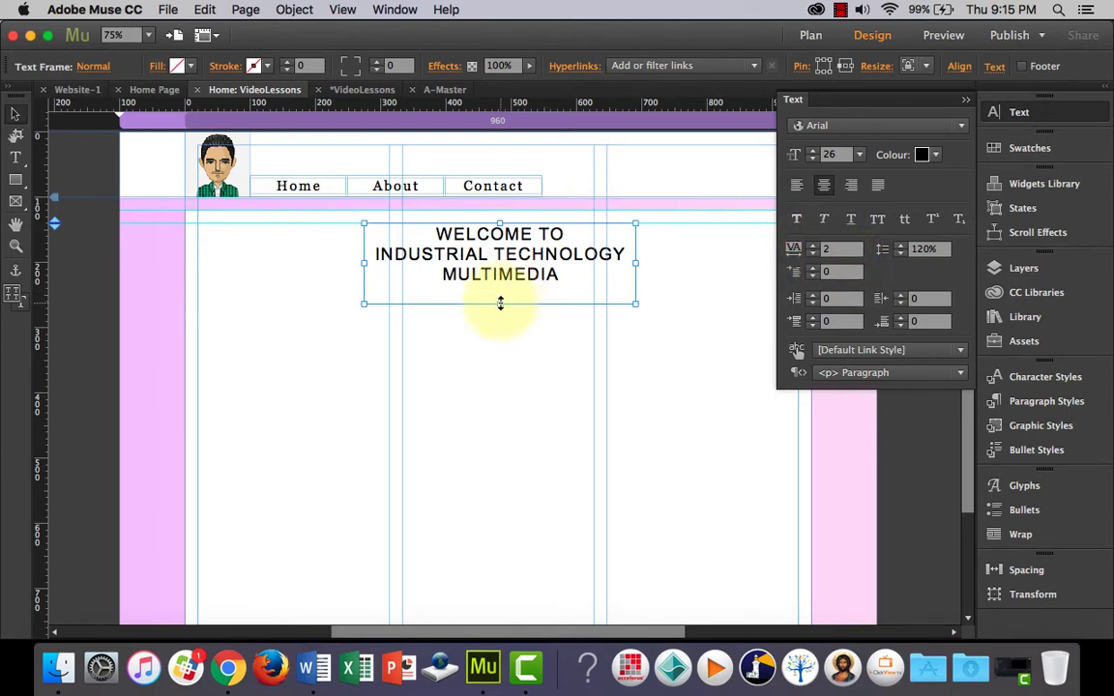
# Shorten the welcome heading's text frame to fit its three lines and centre it horizontally on the page, just below the 140 px guide.
pyautogui.moveTo(500, 304); pyautogui.dragTo(500, 286)
pyautogui.click(708, 219)
pyautogui.click(506, 263)
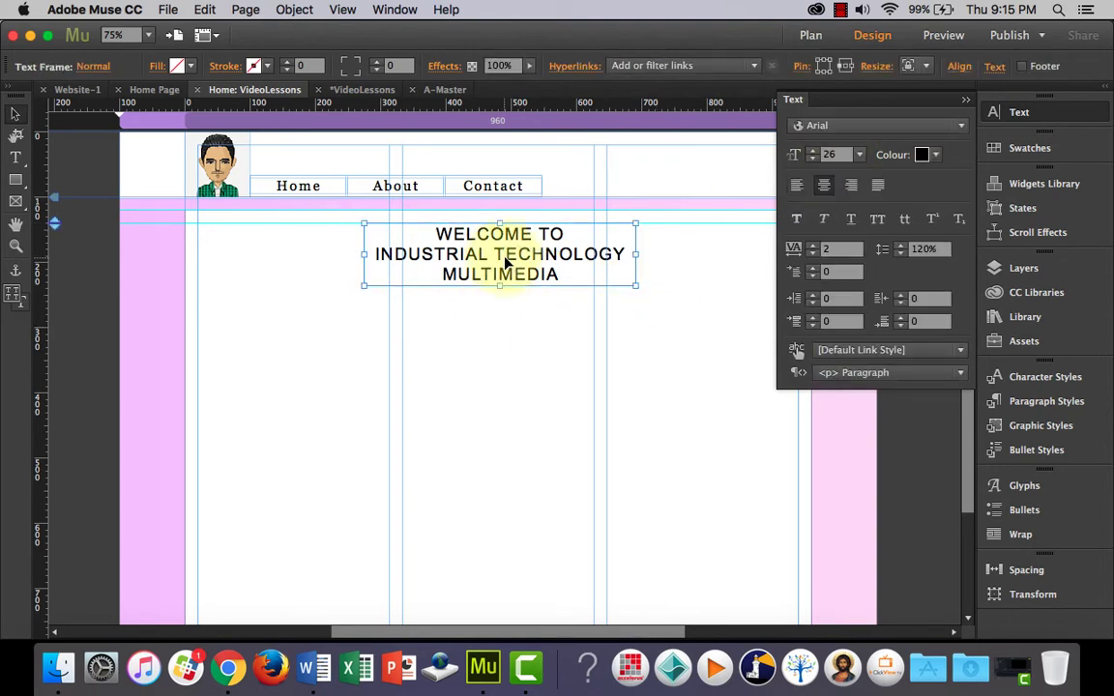
pyautogui.moveTo(466, 251); pyautogui.dragTo(527, 257)
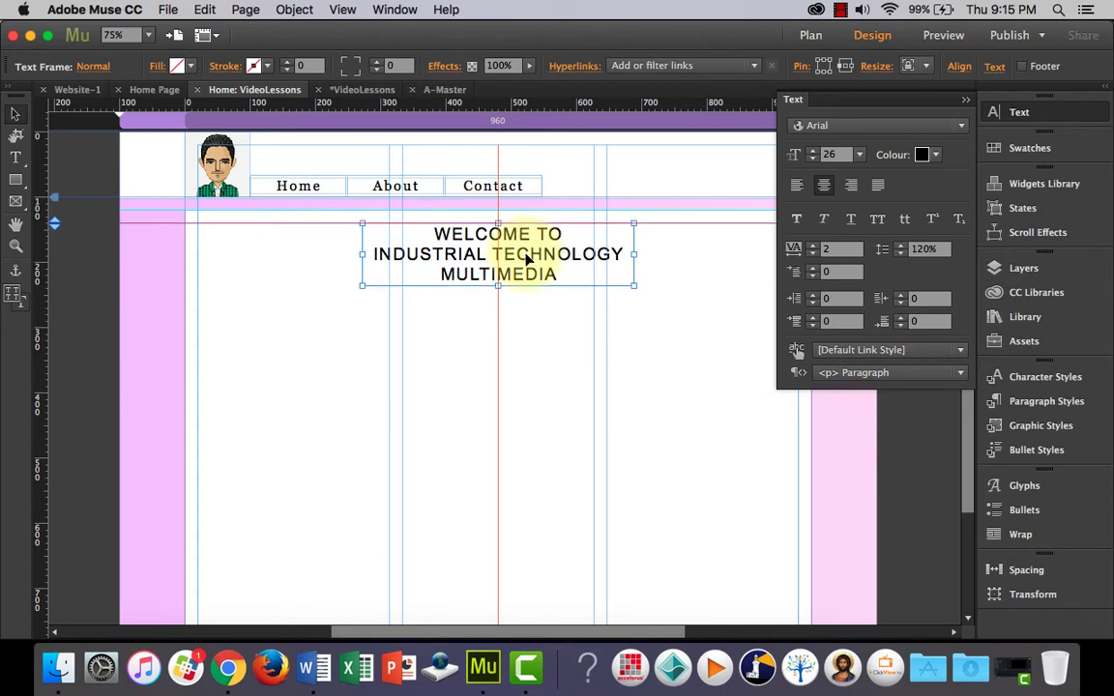
pyautogui.click(533, 310)
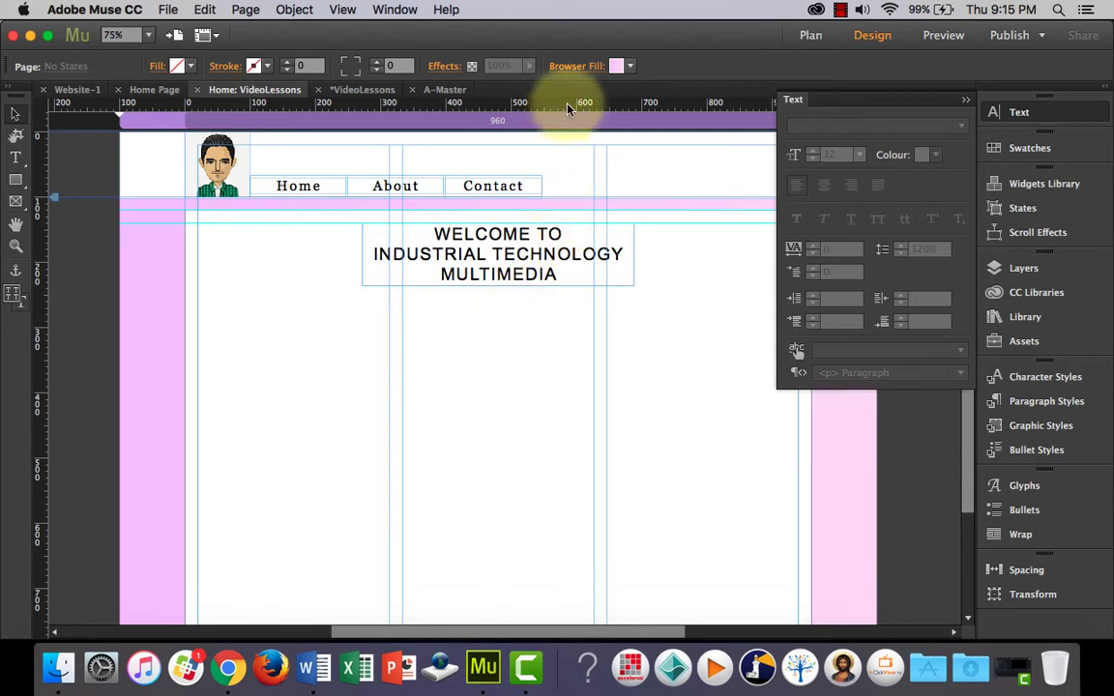
# Place a horizontal guide at Y 255 px, below the welcome heading, and close the text formatting options.
pyautogui.moveTo(569, 109); pyautogui.dragTo(574, 283)
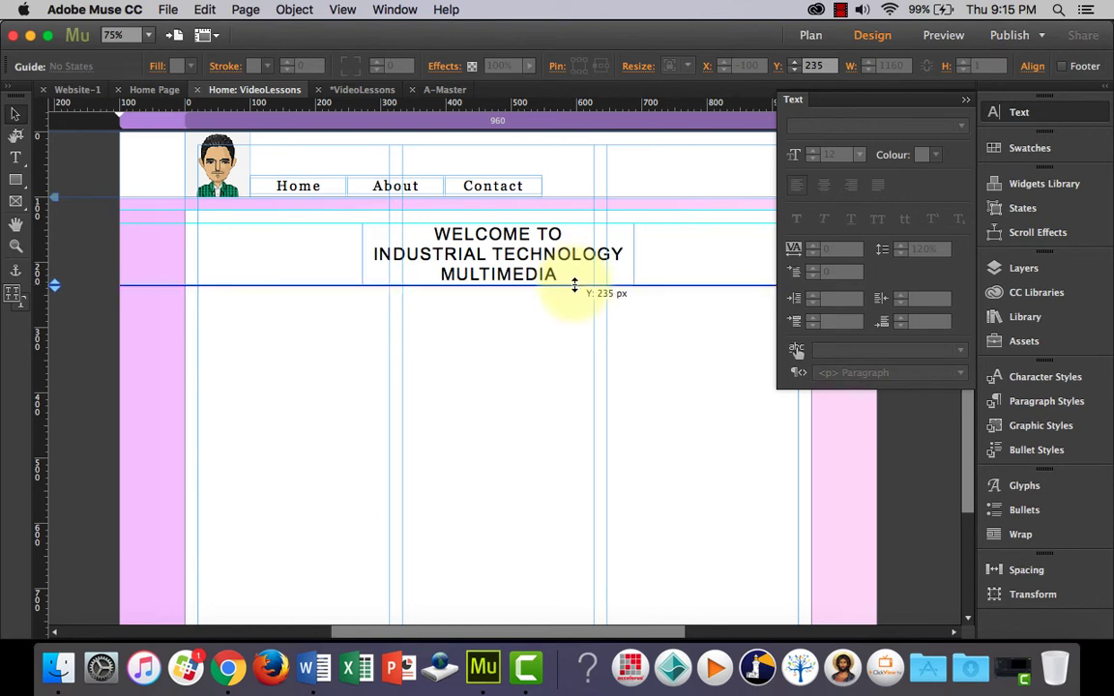
pyautogui.moveTo(573, 290); pyautogui.dragTo(573, 302)
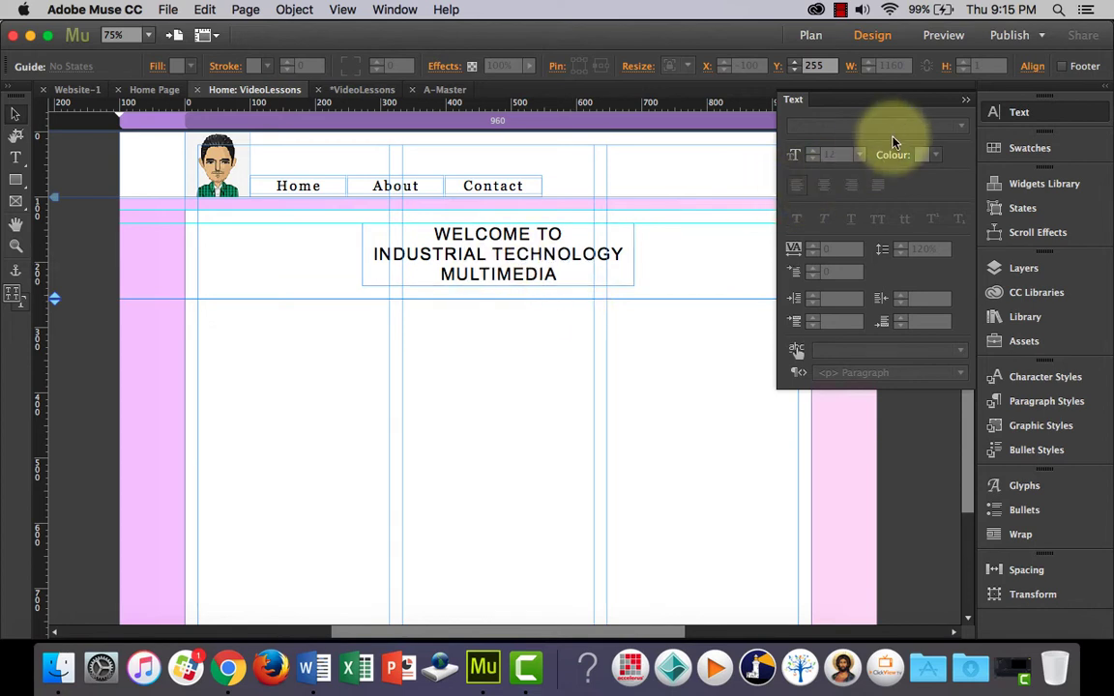
pyautogui.click(964, 100)
pyautogui.click(385, 396)
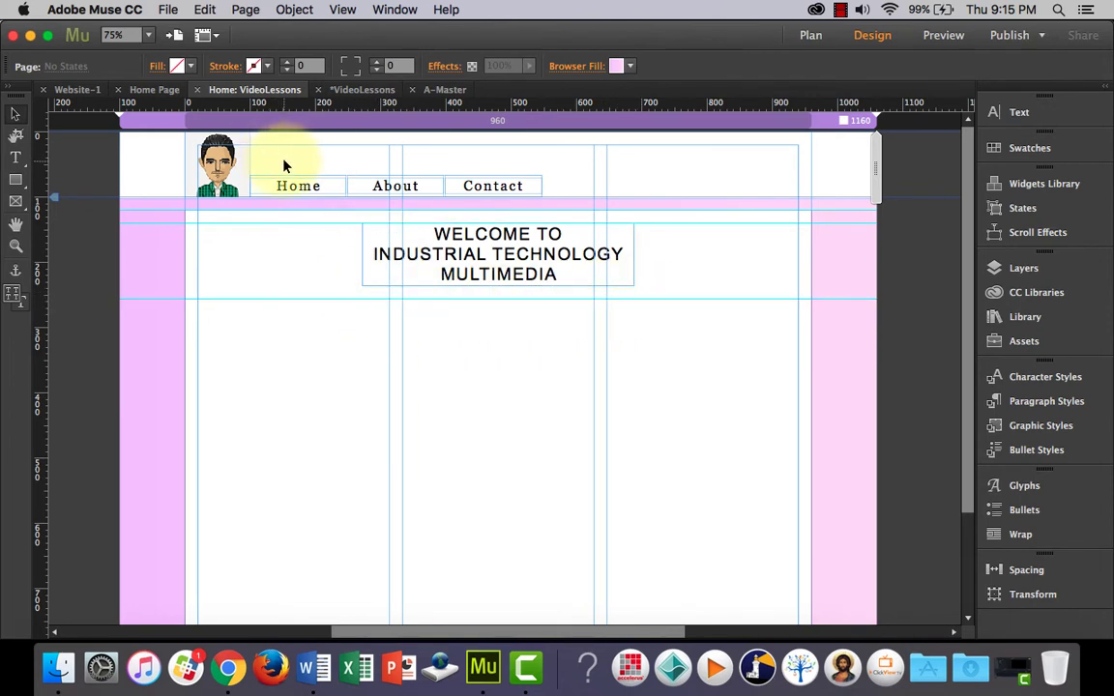
# Draw a thin rectangle about 558 px wide and 1 px high below the 255 px guide as a divider line.
pyautogui.click(19, 183)
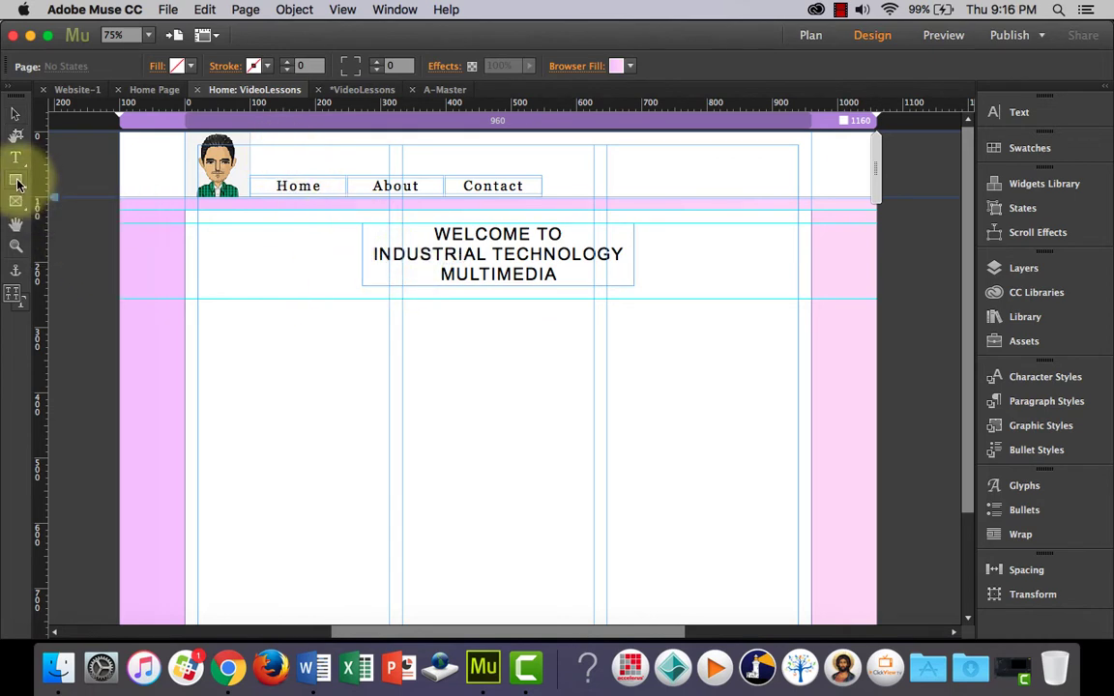
pyautogui.click(17, 182)
pyautogui.click(49, 199)
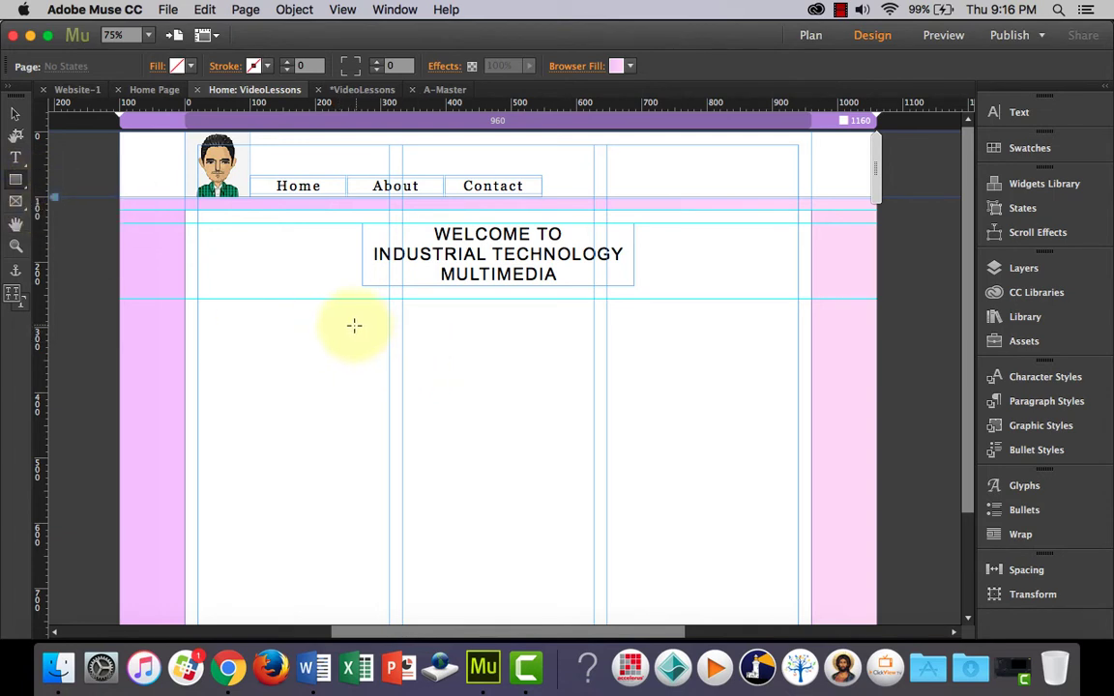
pyautogui.moveTo(353, 323)
pyautogui.mouseDown()
pyautogui.moveTo(570, 336)
pyautogui.moveTo(718, 335)
pyautogui.moveTo(718, 324)
pyautogui.mouseUp()
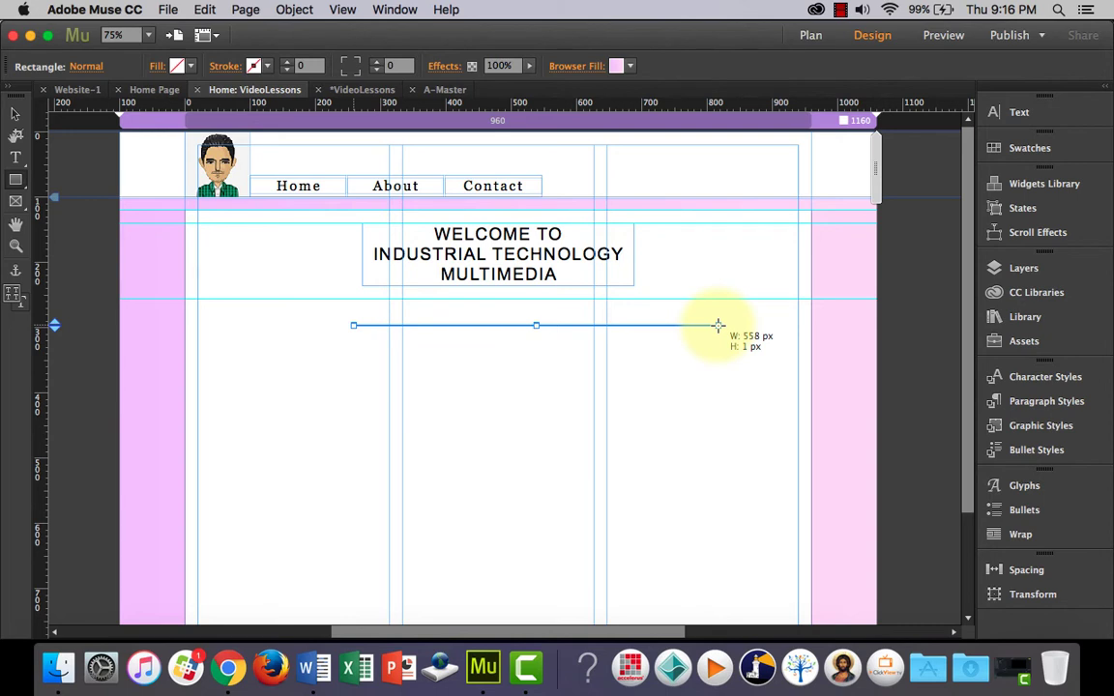
pyautogui.moveTo(719, 325); pyautogui.dragTo(718, 325)
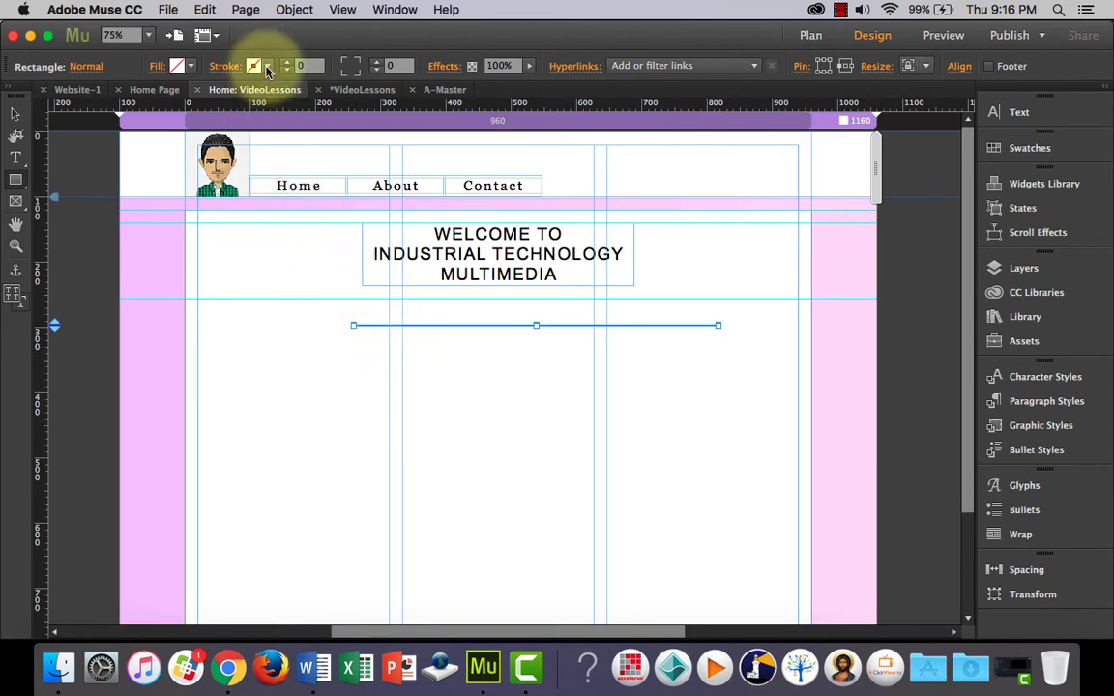
# Fill the divider line with pink F4C8FE, sampled from the page's browser background beside the white content area.
pyautogui.click(189, 67)
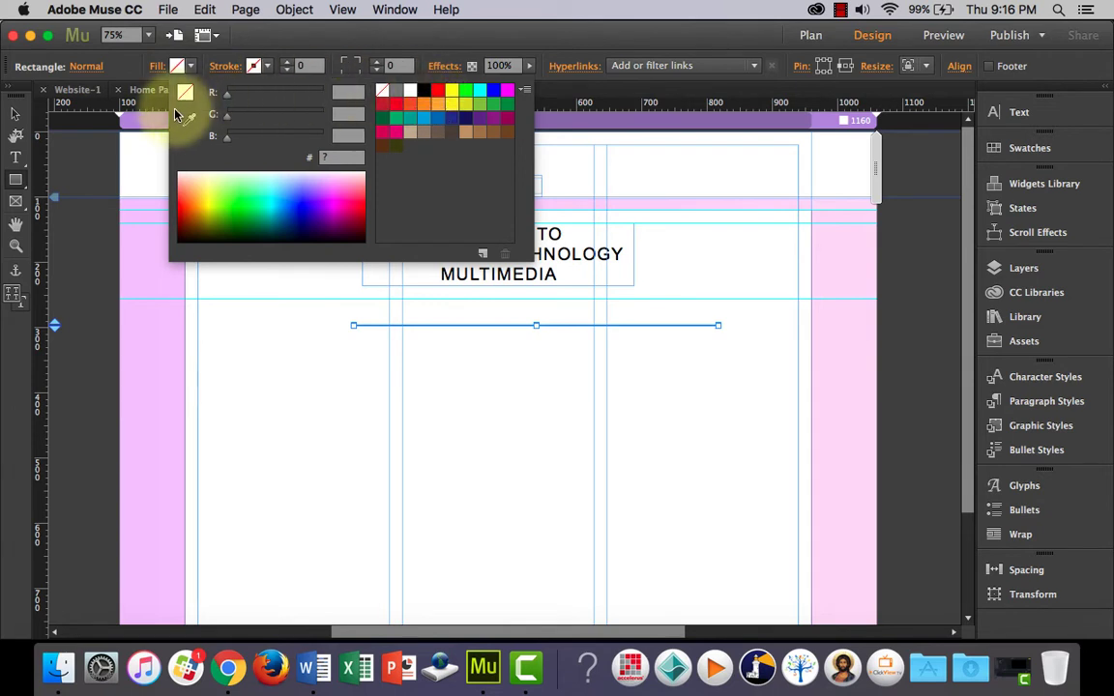
pyautogui.click(189, 117)
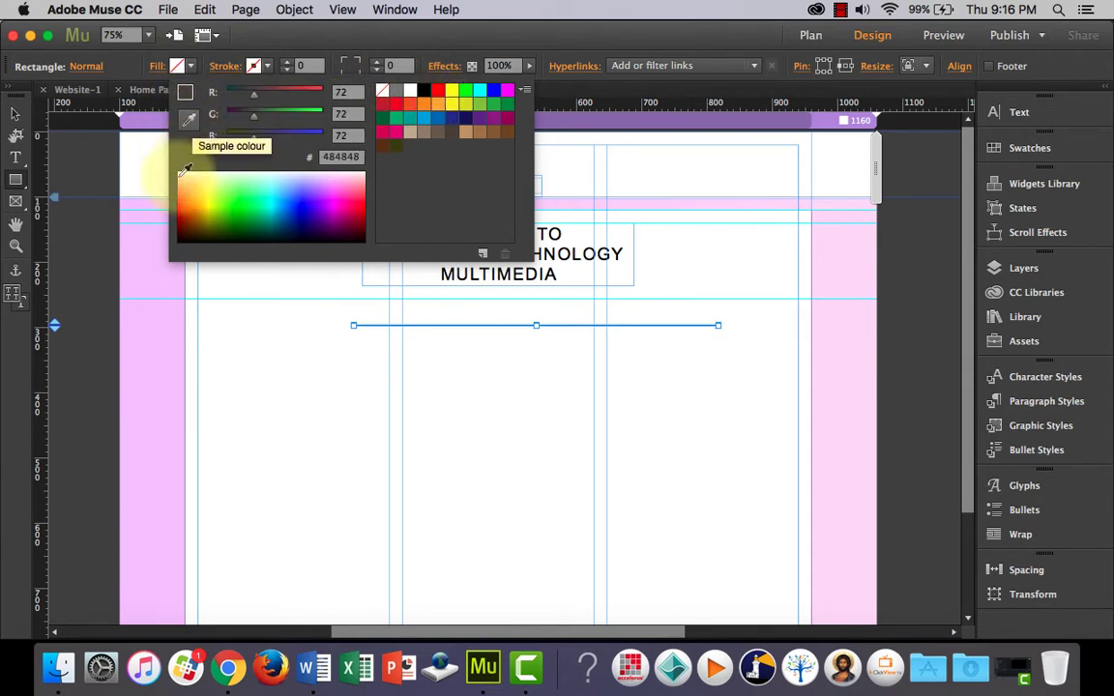
pyautogui.click(139, 256)
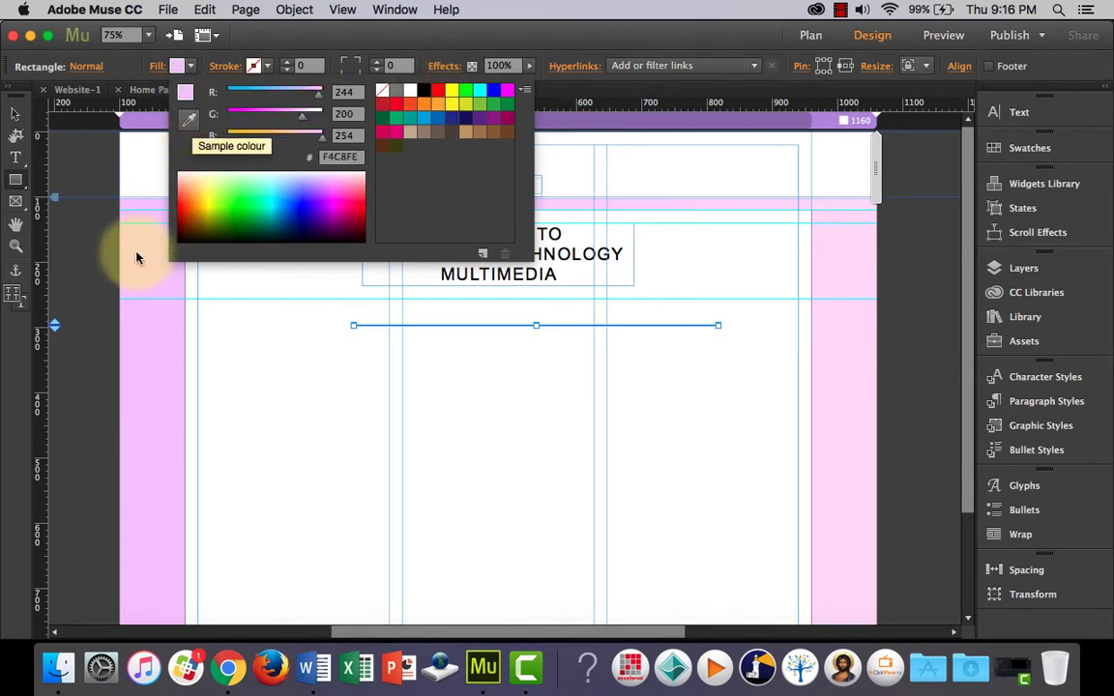
pyautogui.click(193, 69)
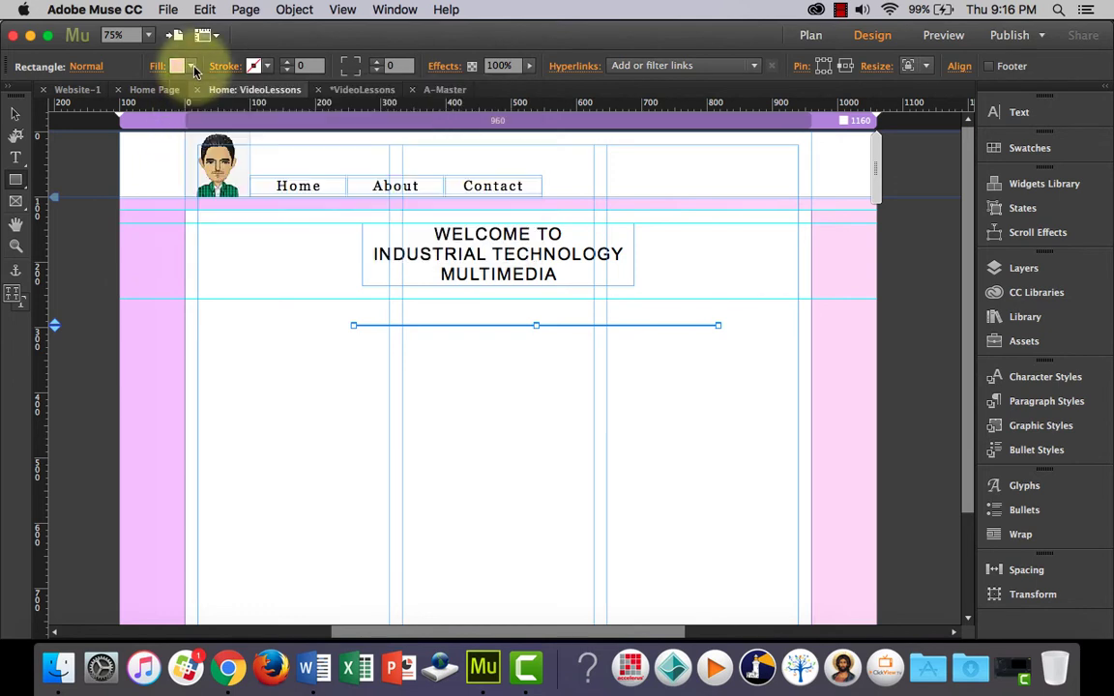
# Move the divider line onto the 255 px guide, centred horizontally beneath the welcome heading.
pyautogui.click(16, 114)
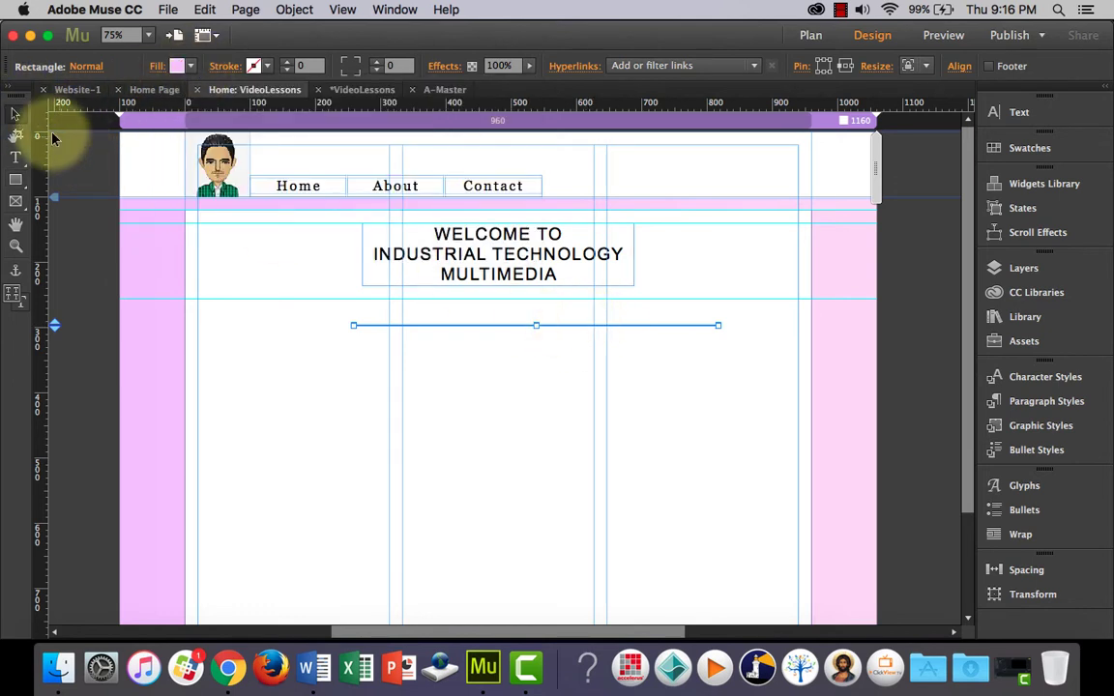
pyautogui.moveTo(585, 331); pyautogui.dragTo(549, 308)
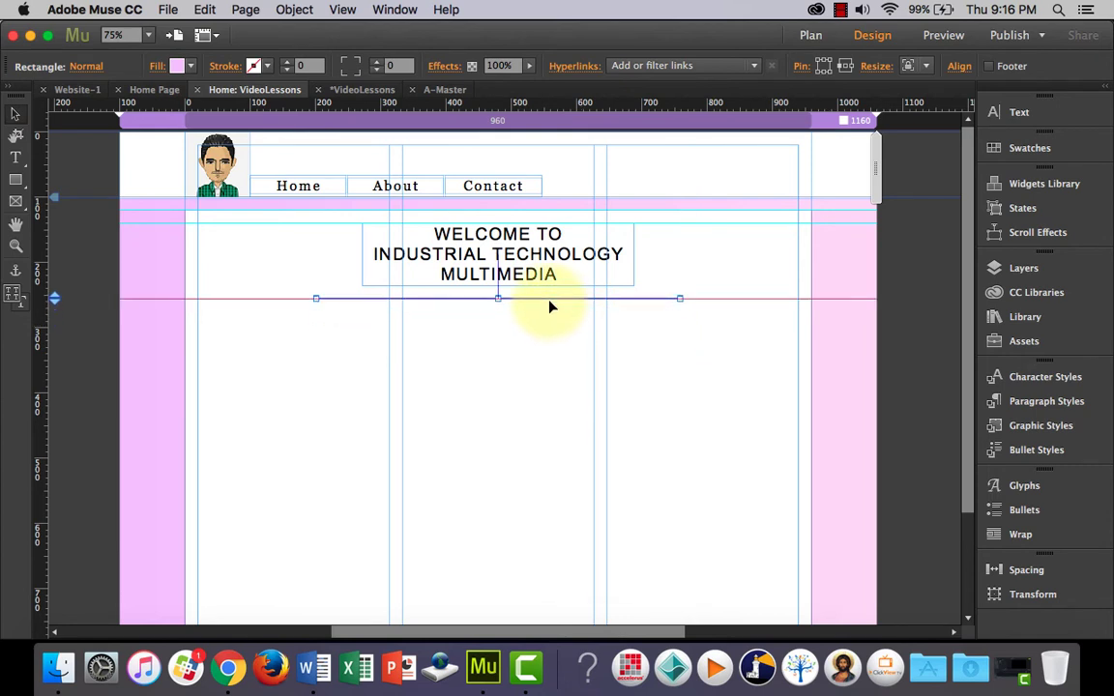
pyautogui.click(553, 355)
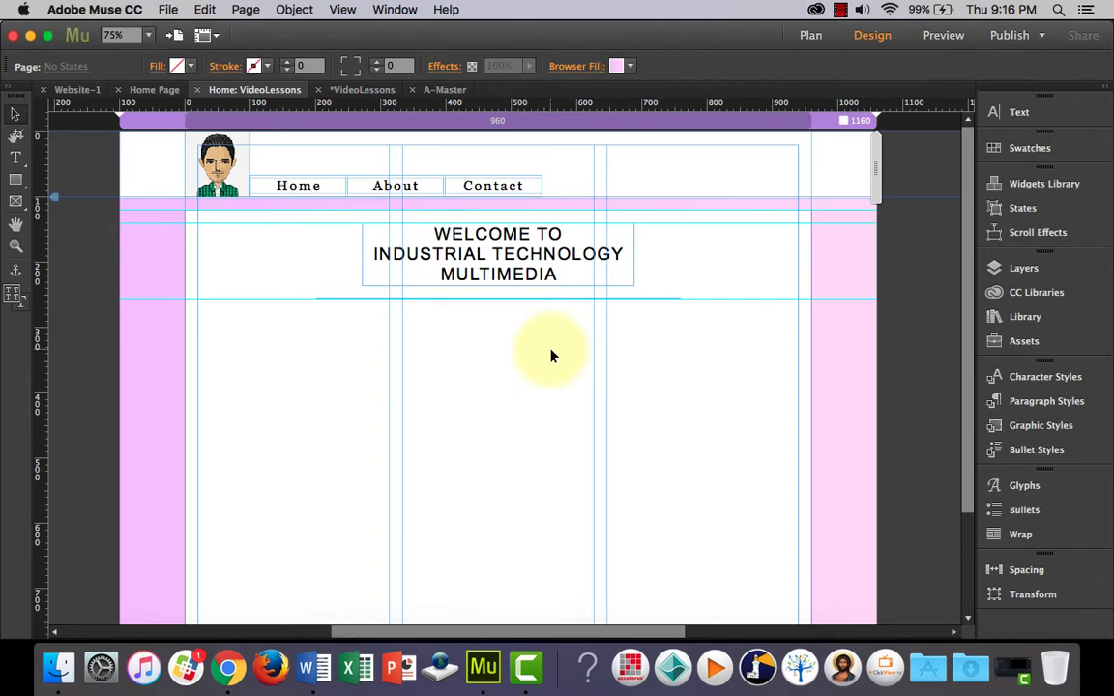
# Preview the page in the browser, close the preview and return to Adobe Muse.
pyautogui.press('super+shift+e')
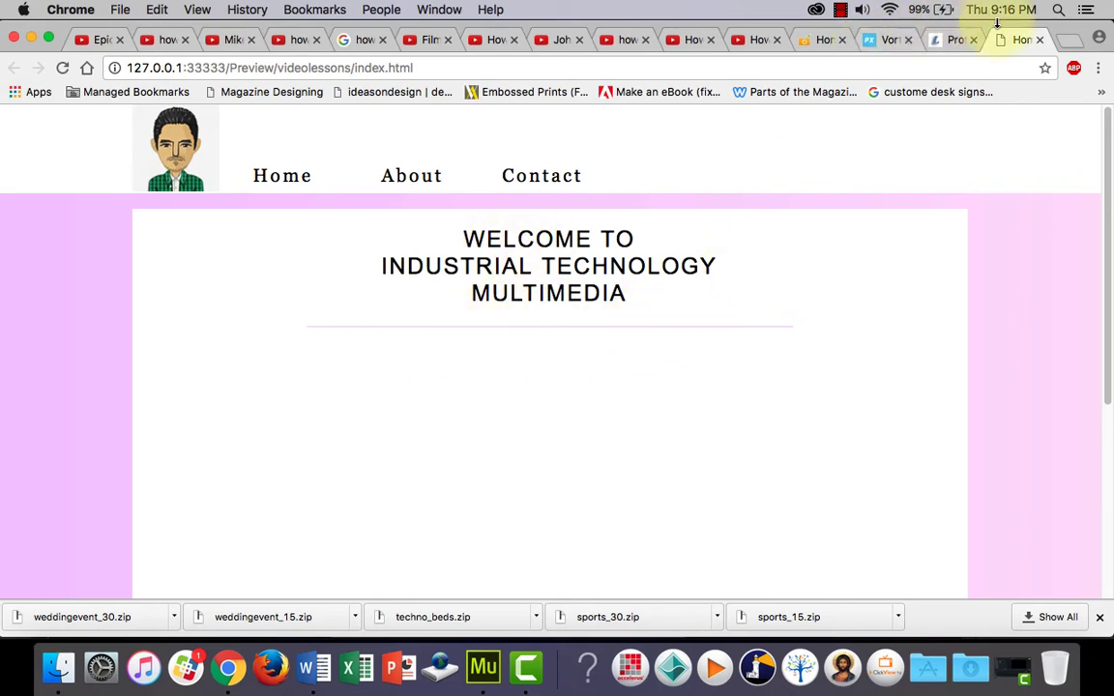
pyautogui.click(1040, 40)
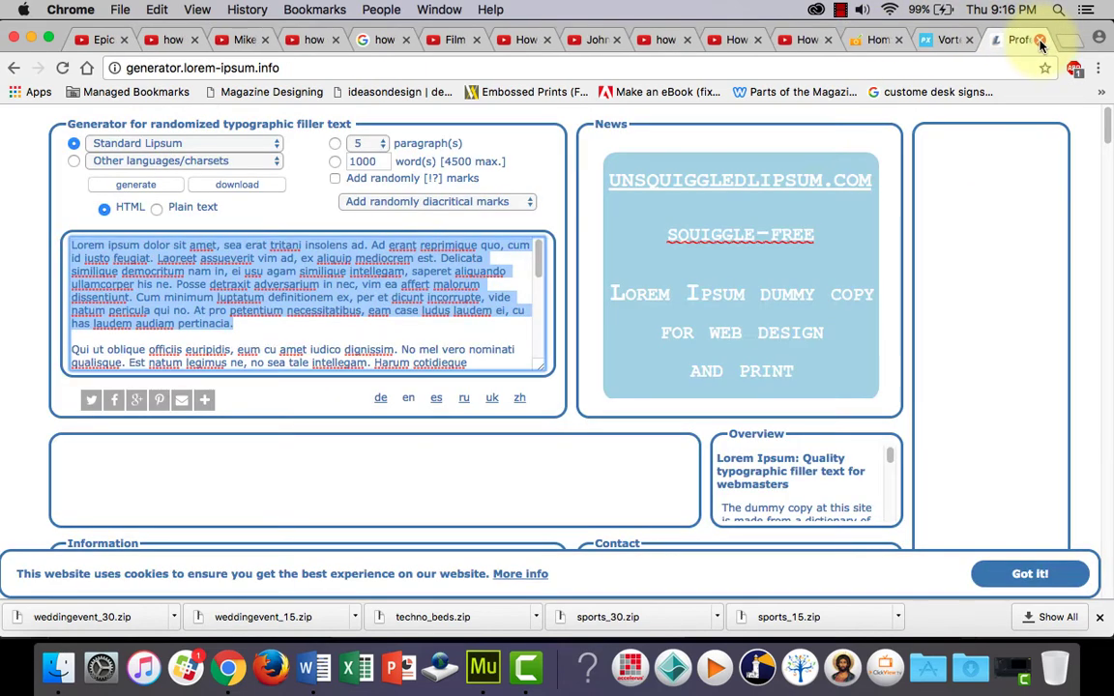
pyautogui.click(485, 675)
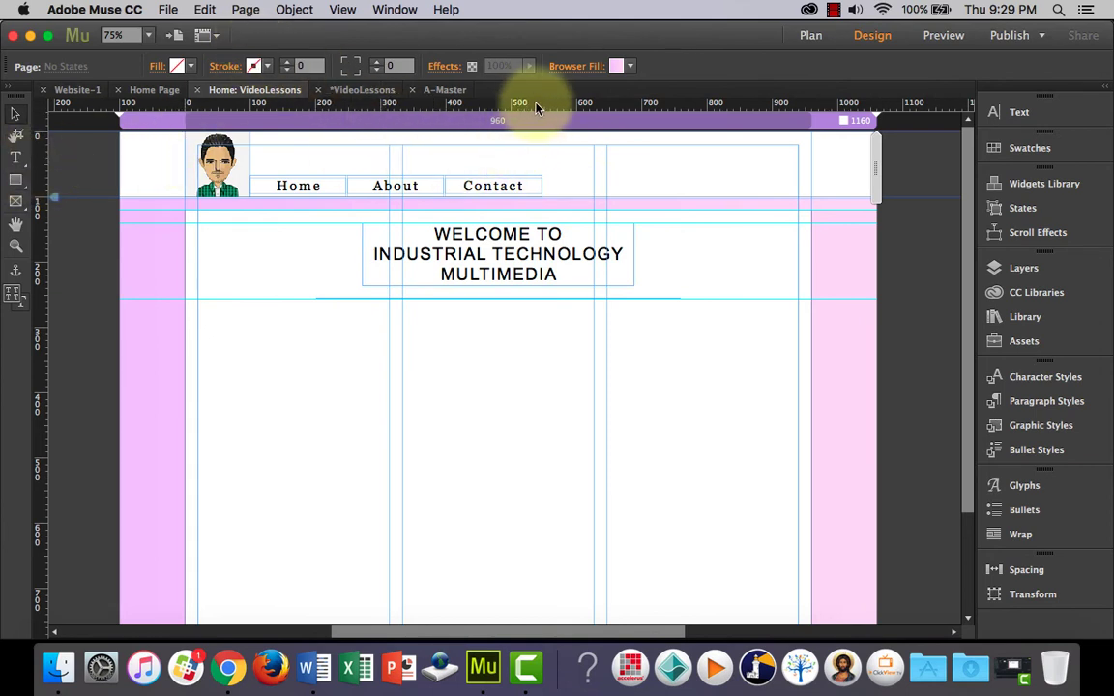
# Place a horizontal guide at Y 275 px and draw an empty text frame starting at it, beneath the divider line.
pyautogui.moveTo(583, 108); pyautogui.dragTo(662, 316)
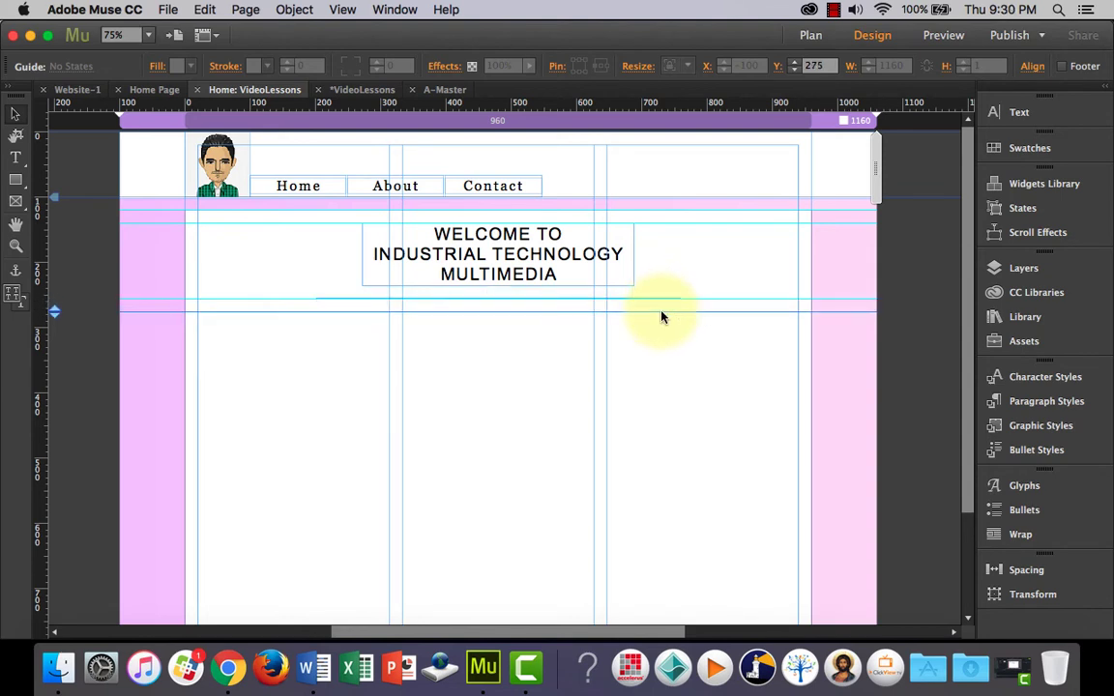
pyautogui.click(546, 367)
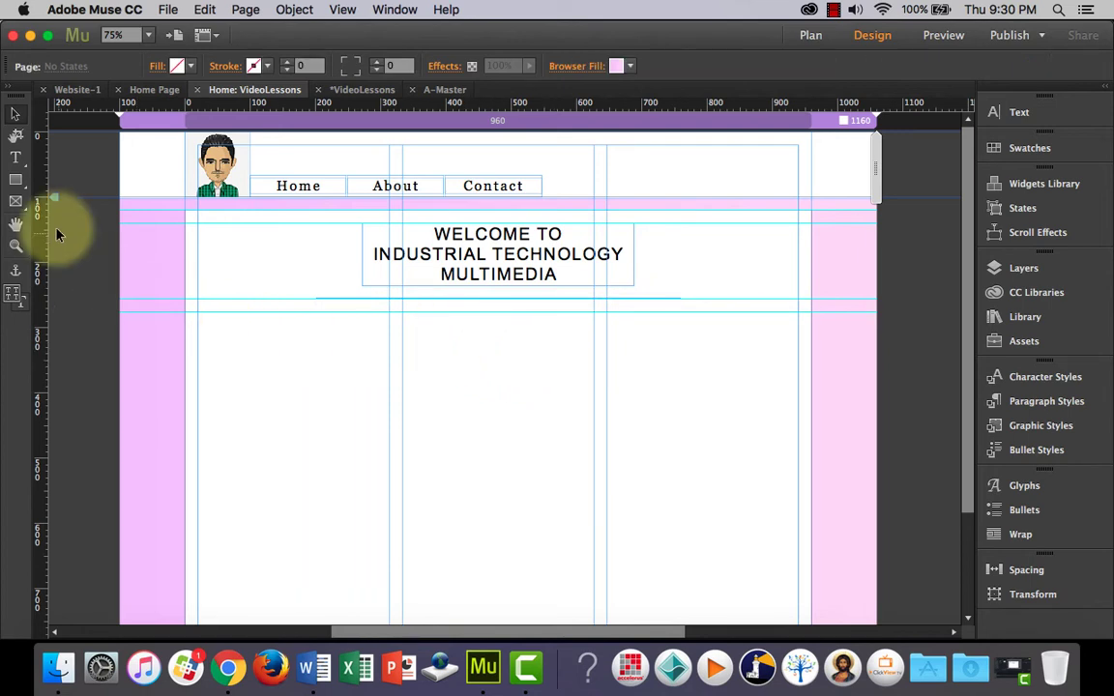
pyautogui.click(15, 156)
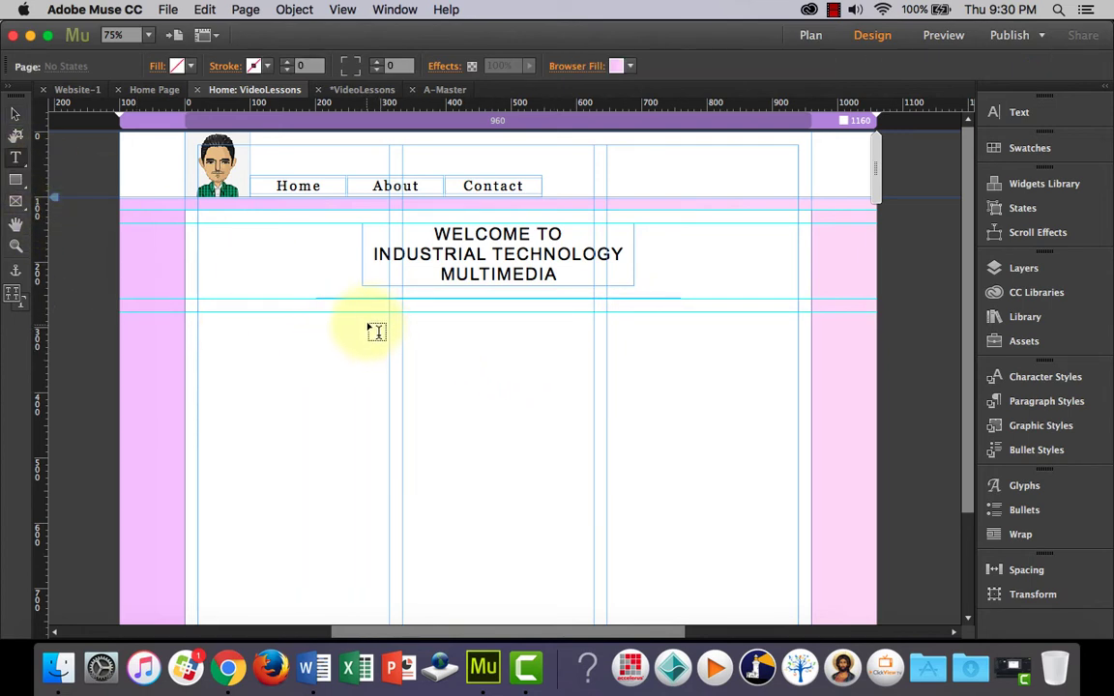
pyautogui.moveTo(361, 311); pyautogui.dragTo(664, 374)
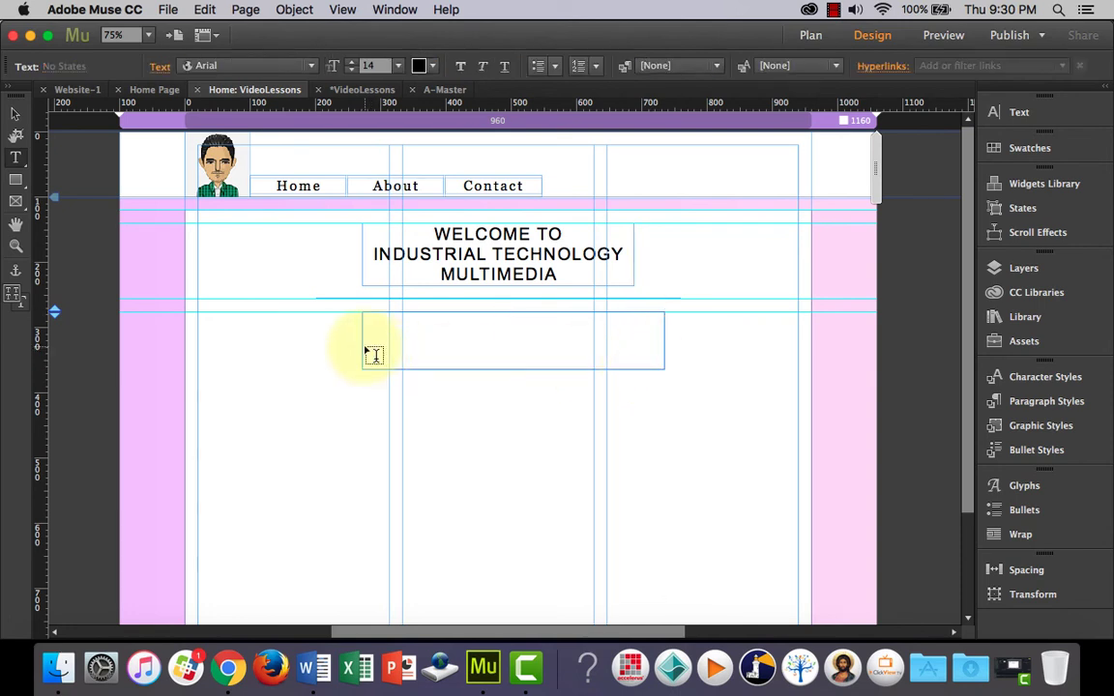
# Widen the empty text frame slightly and centre it horizontally beneath the divider line, keeping its upper edge on the 275 px guide.
pyautogui.click(15, 113)
pyautogui.click(359, 360)
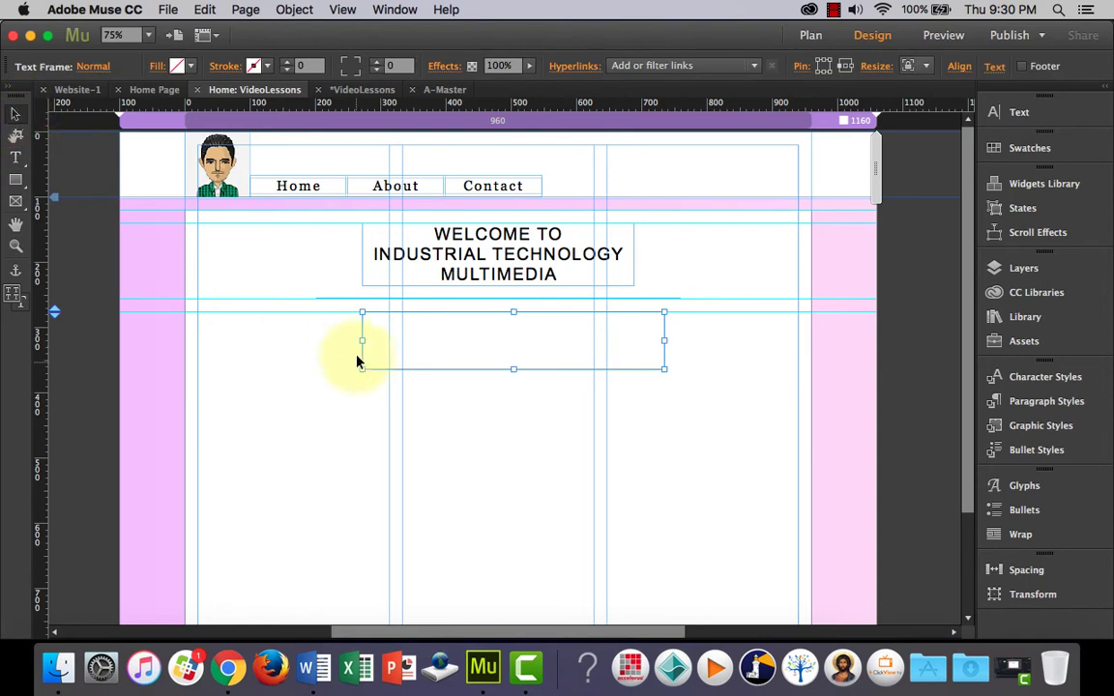
pyautogui.moveTo(360, 340); pyautogui.dragTo(342, 340)
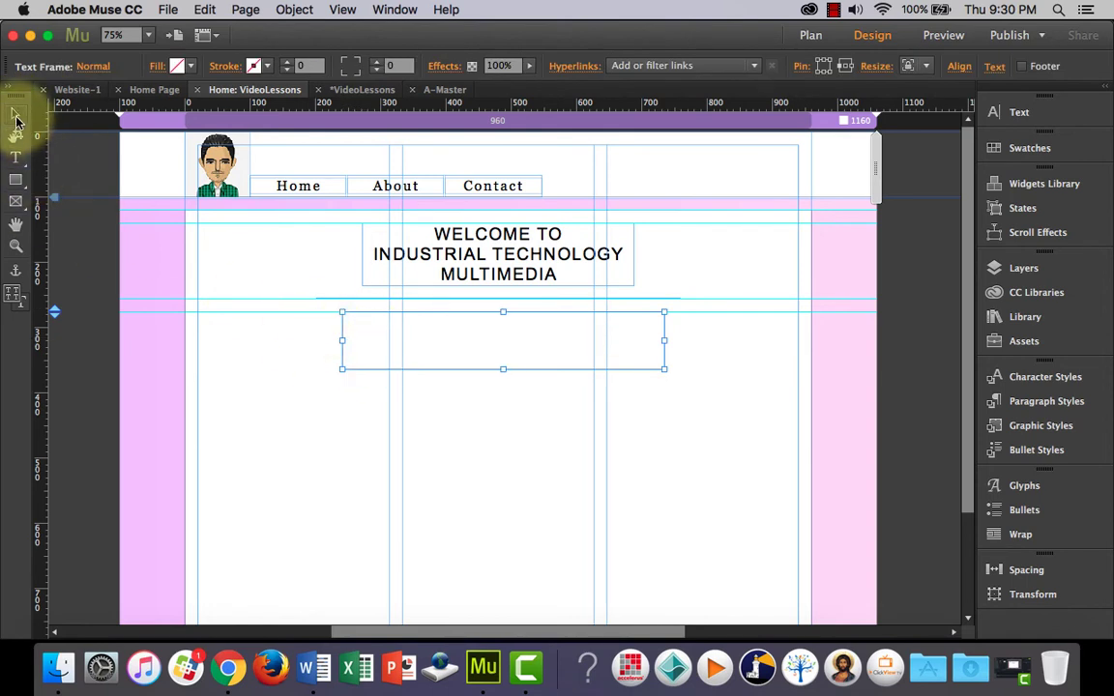
pyautogui.moveTo(534, 338); pyautogui.dragTo(499, 372)
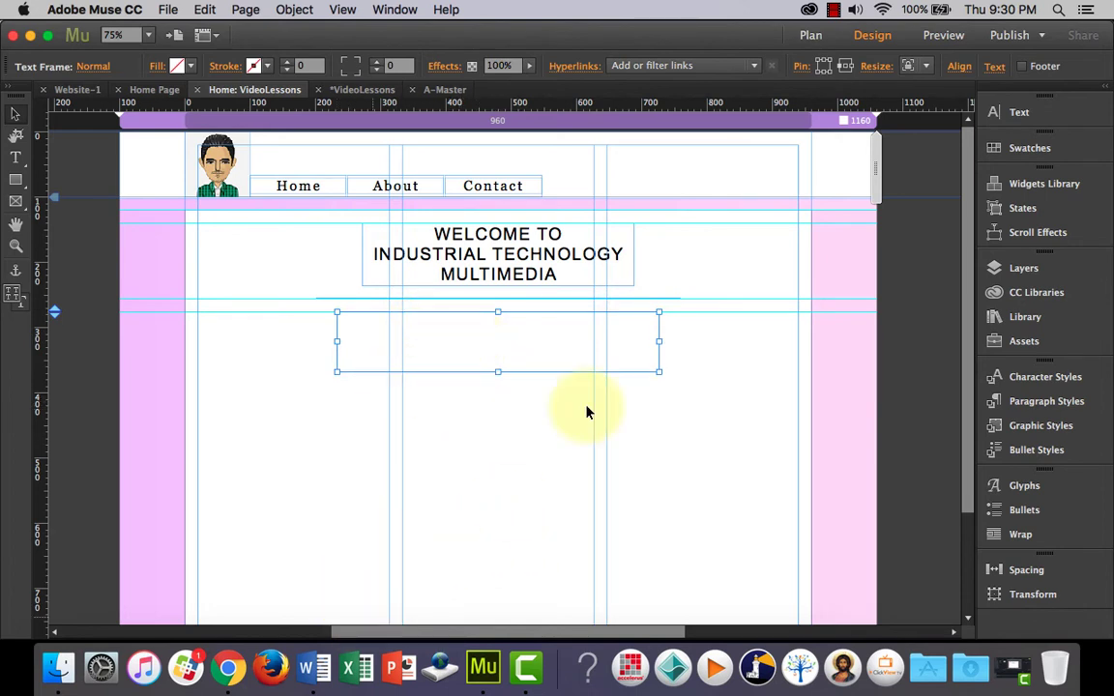
# Switch to Chrome, copy the first filler paragraph from the generator.lorem-ipsum.info site found in the lorem ipsum results, and return to Adobe Muse.
pyautogui.click(227, 667)
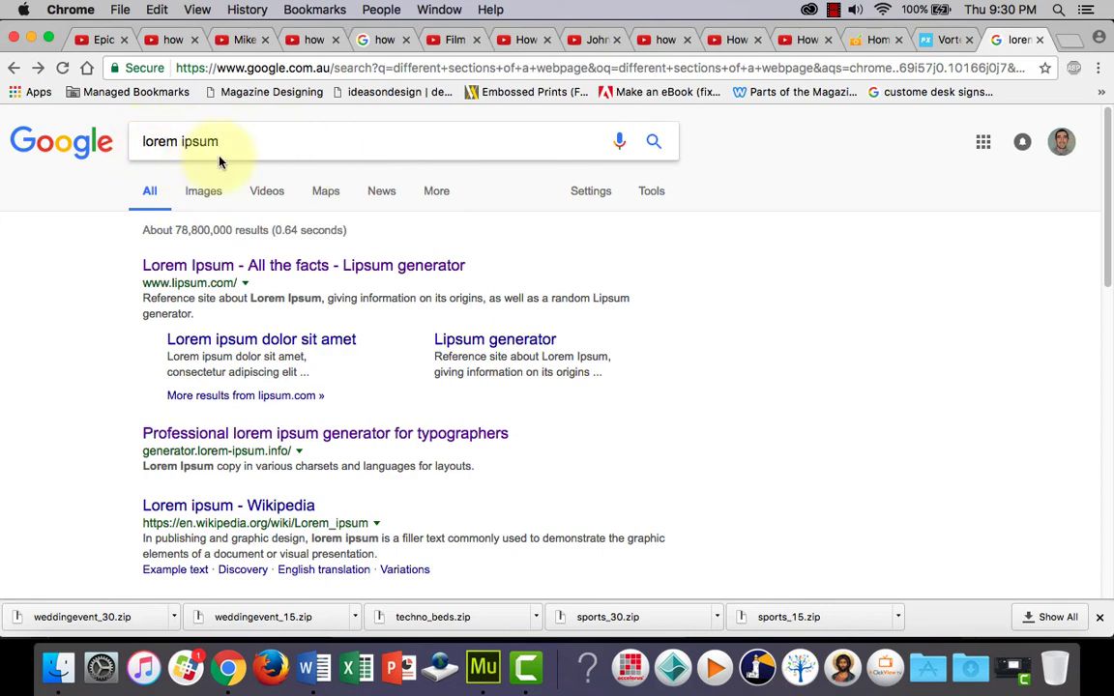
pyautogui.click(281, 434)
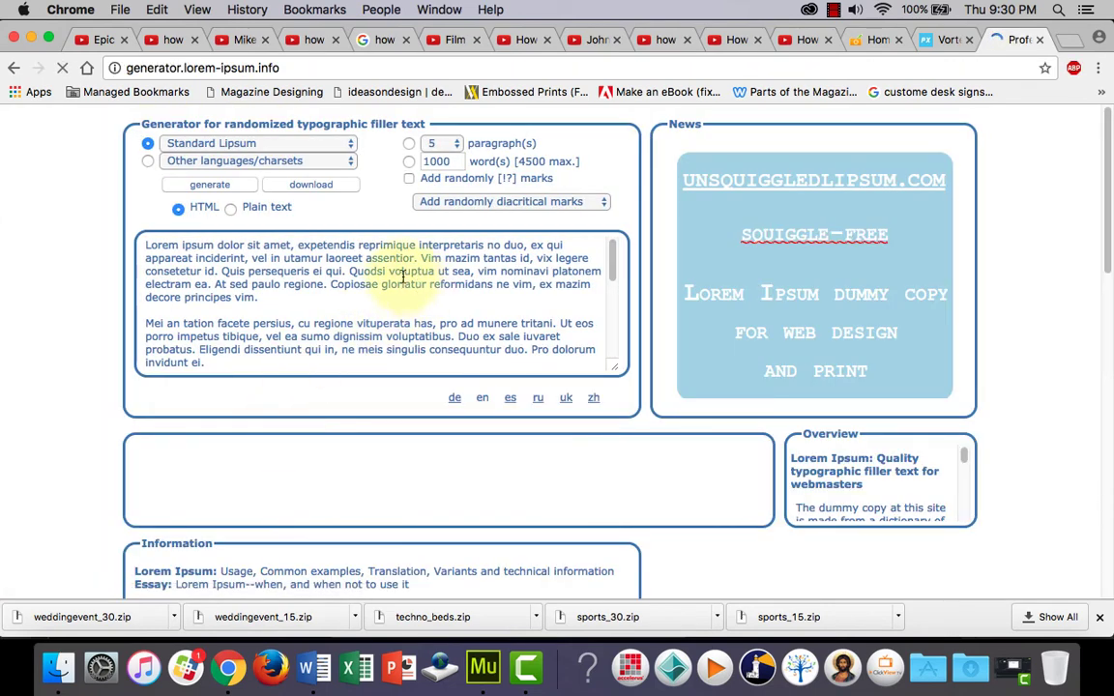
pyautogui.moveTo(205, 297); pyautogui.dragTo(72, 245)
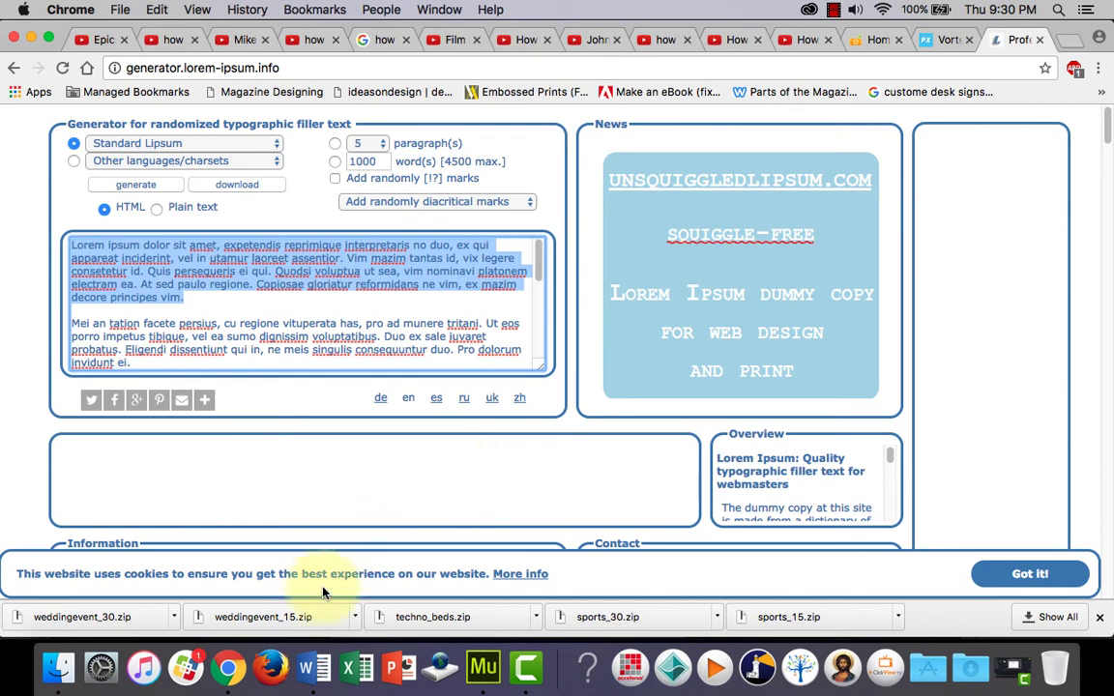
pyautogui.click(487, 683)
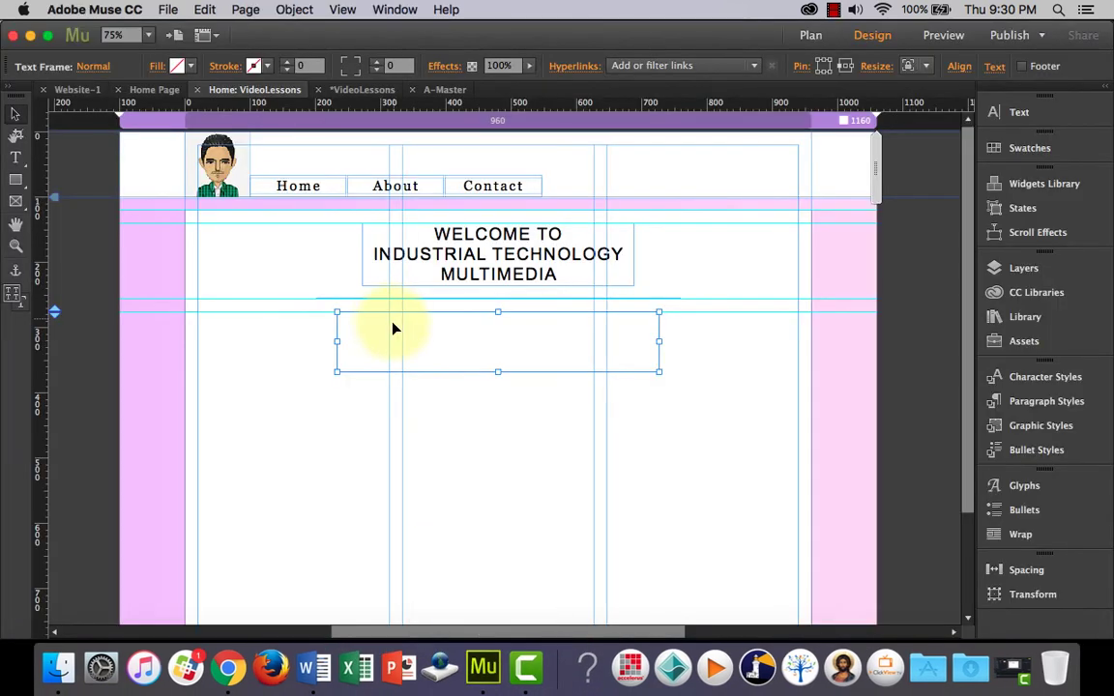
# Paste the copied lorem ipsum paragraph into the empty text frame beneath the divider line and centre-align it.
pyautogui.doubleClick(440, 326)
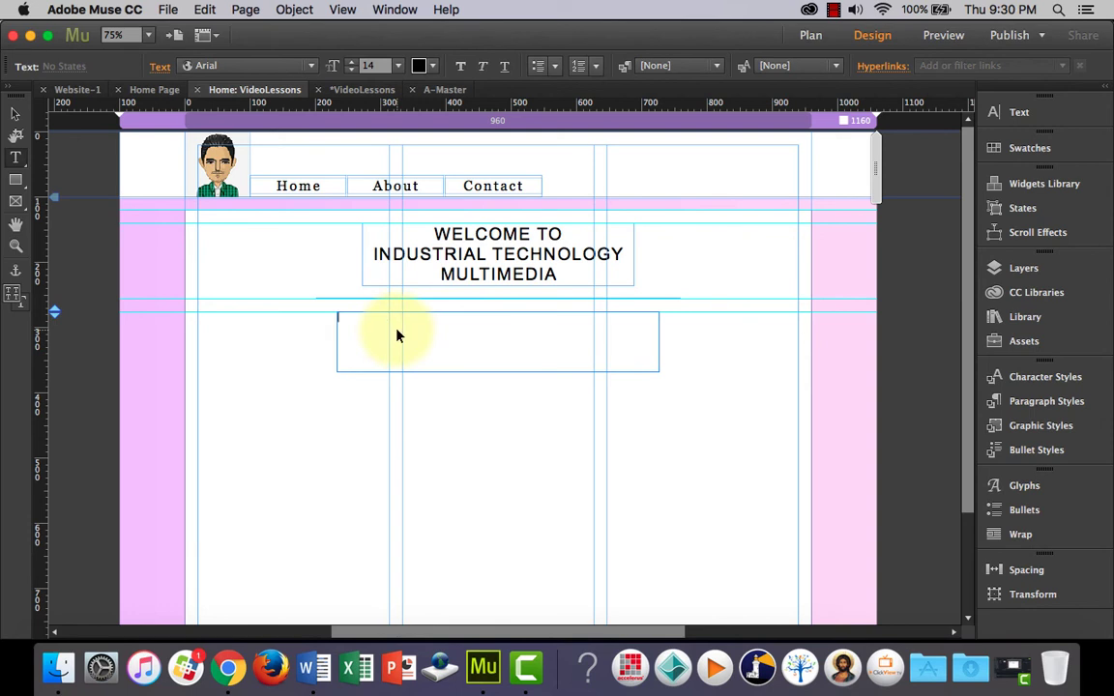
pyautogui.press('super+v')
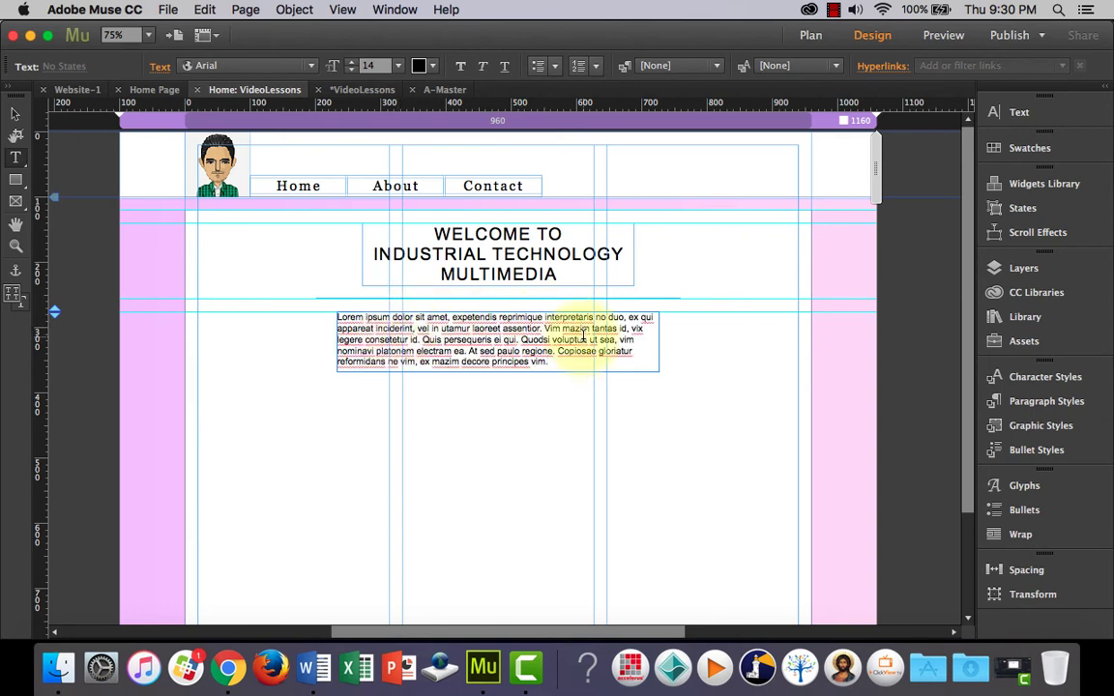
pyautogui.click(1031, 118)
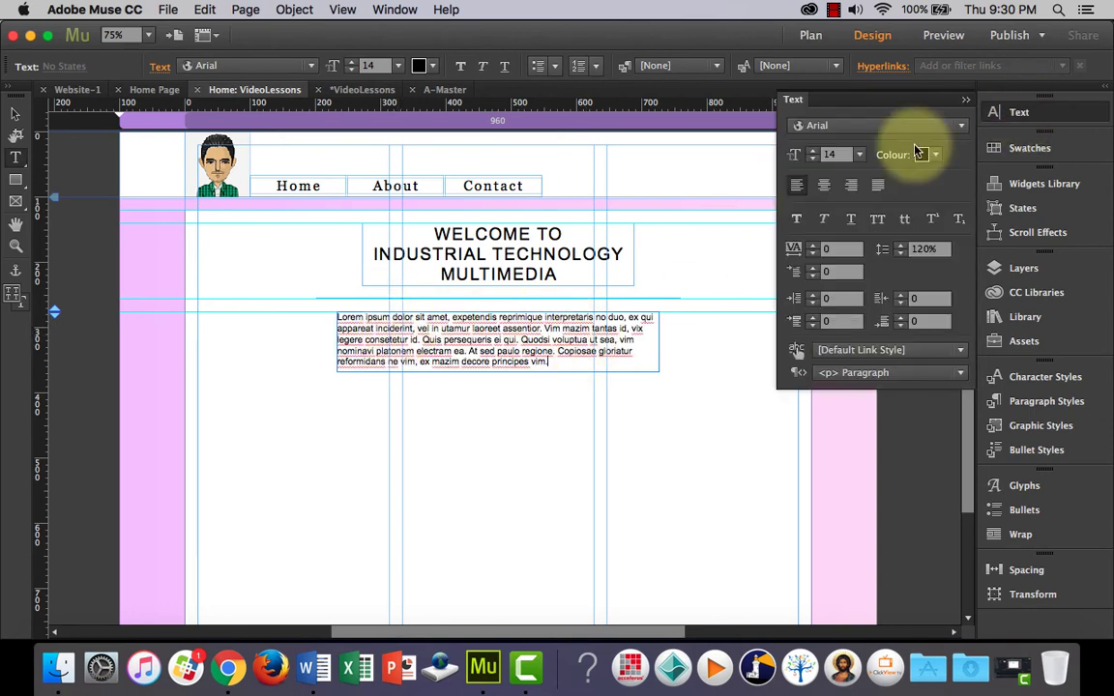
pyautogui.click(823, 184)
pyautogui.click(1044, 114)
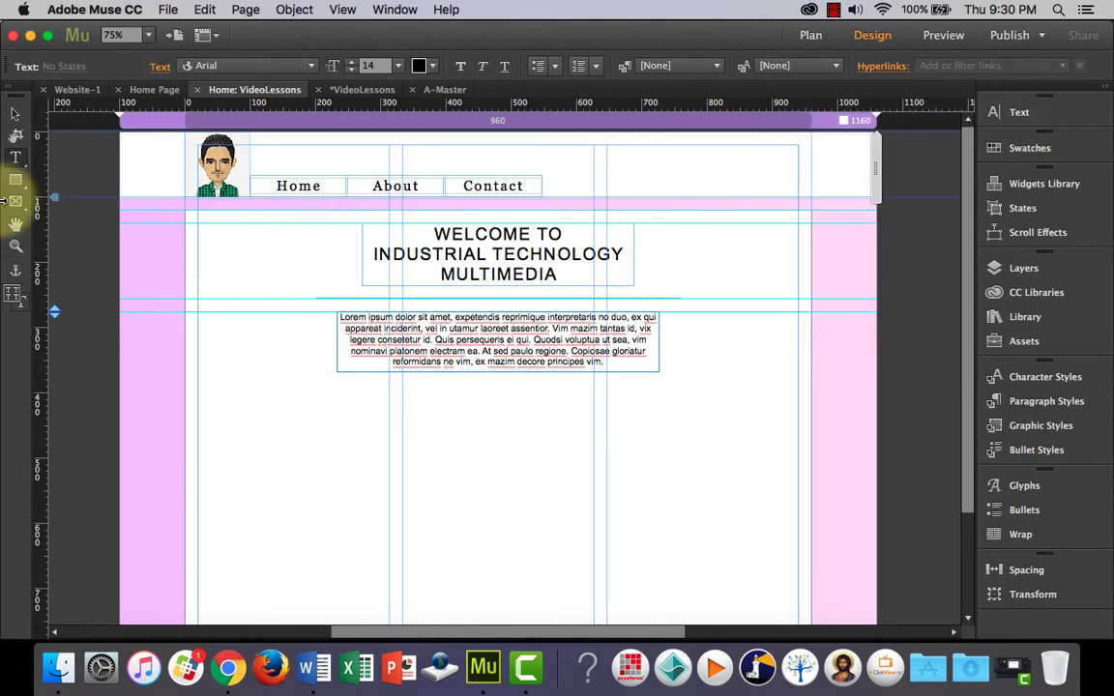
pyautogui.click(16, 113)
pyautogui.click(501, 458)
pyautogui.click(535, 344)
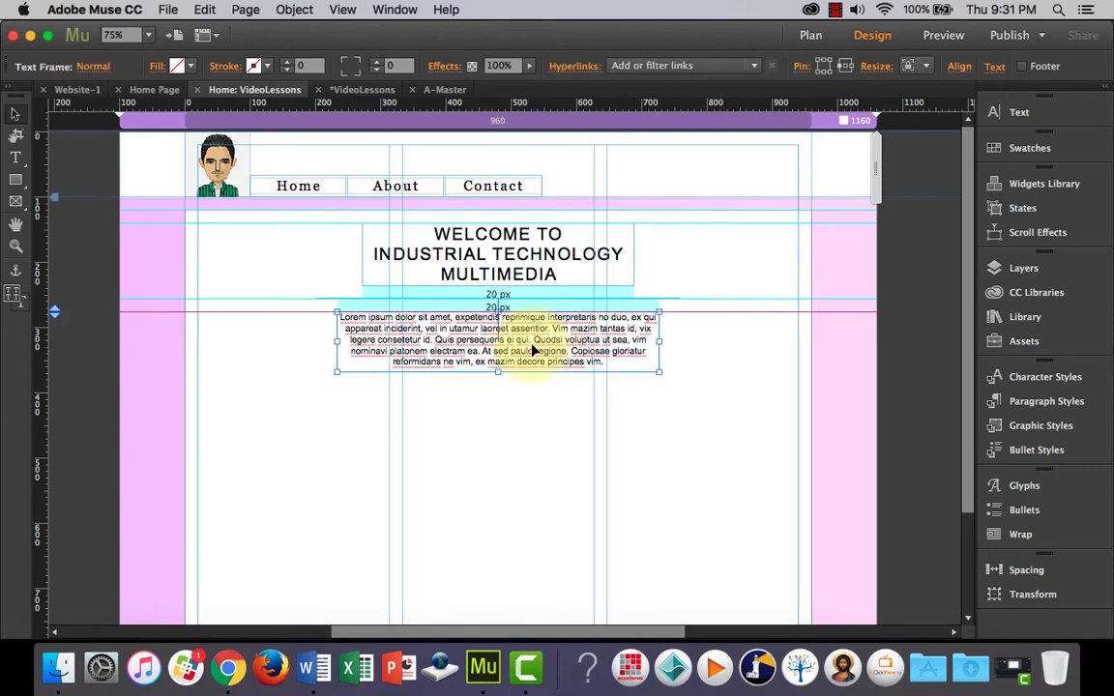
pyautogui.click(537, 414)
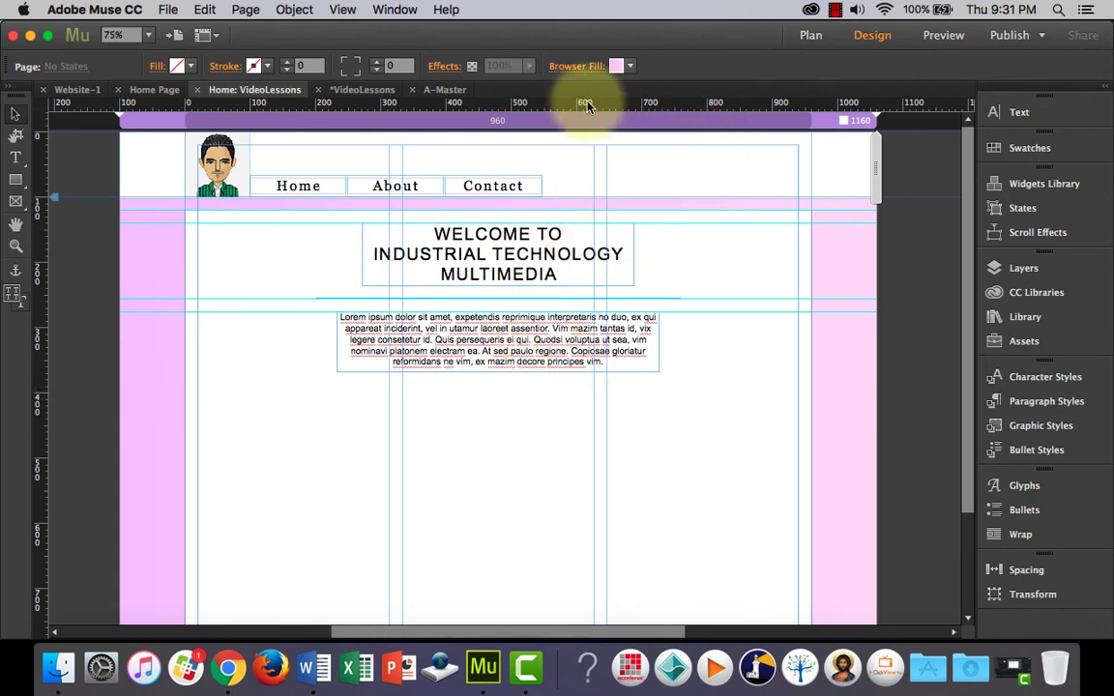
# Place a horizontal guide a small gap below the lower edge of the lorem ipsum text frame.
pyautogui.moveTo(621, 105); pyautogui.dragTo(655, 372)
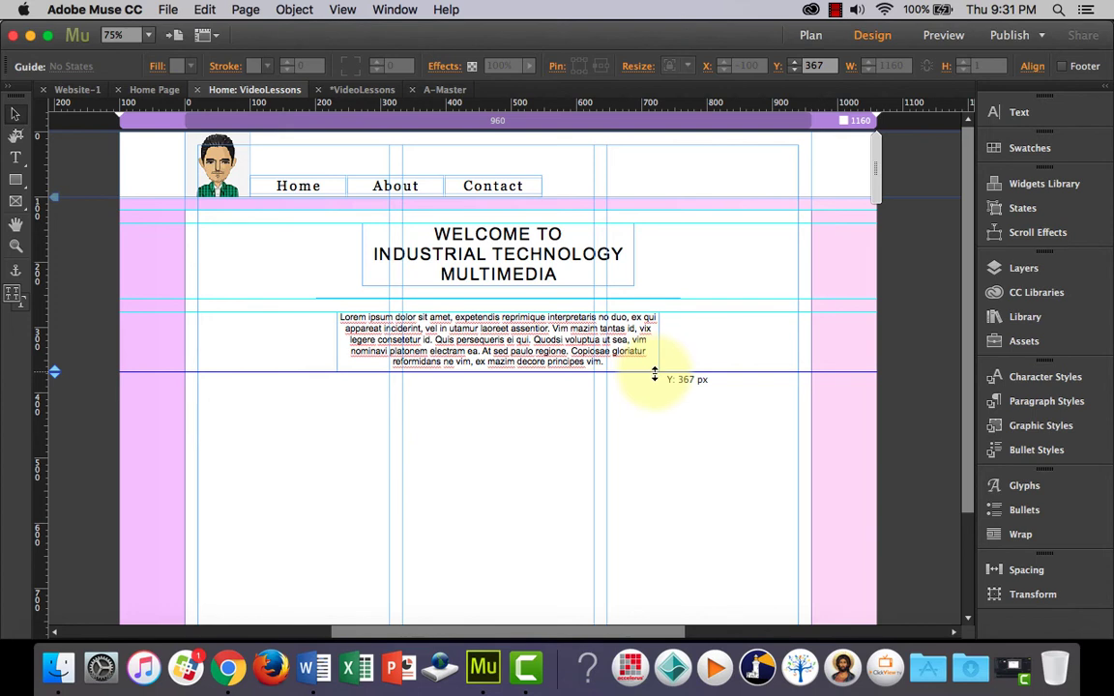
pyautogui.moveTo(654, 375); pyautogui.dragTo(654, 388)
pyautogui.click(557, 444)
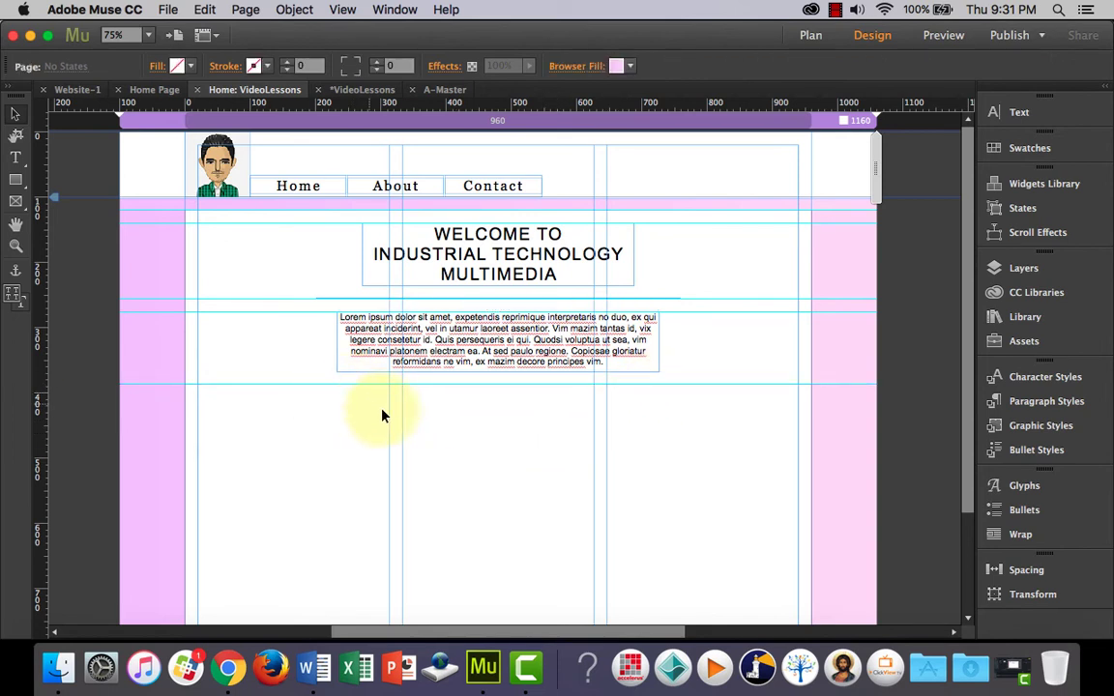
# Draw a rectangle frame starting at the new guide beneath the text, spanning the full 960 px page width.
pyautogui.scroll(-1, 310, 372)
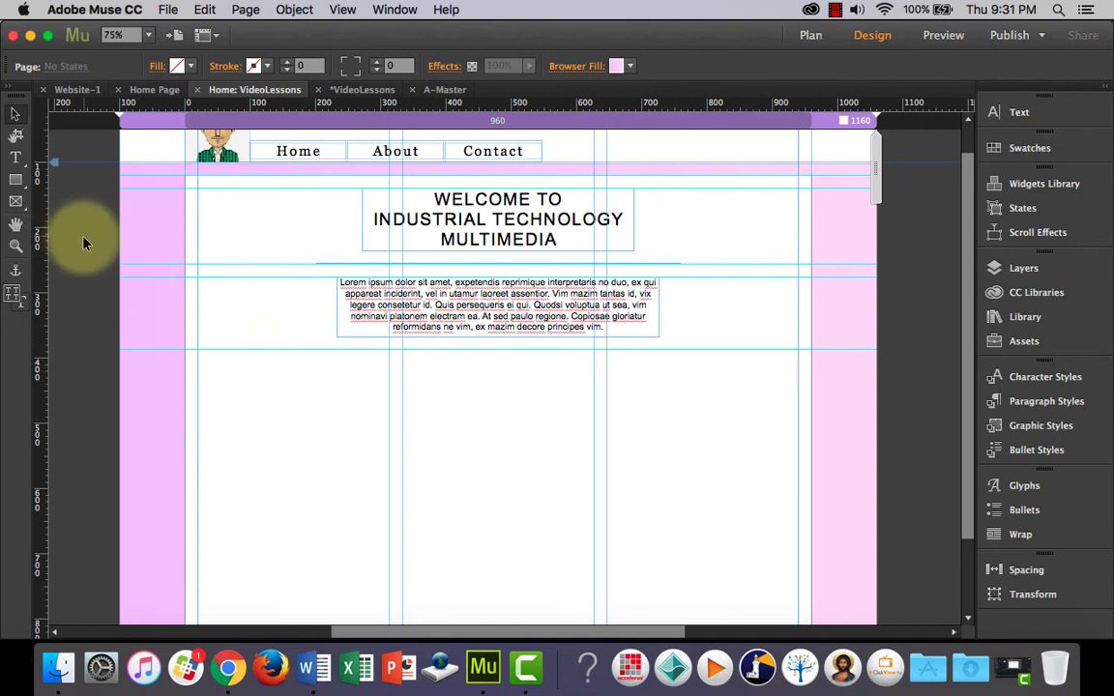
pyautogui.click(16, 203)
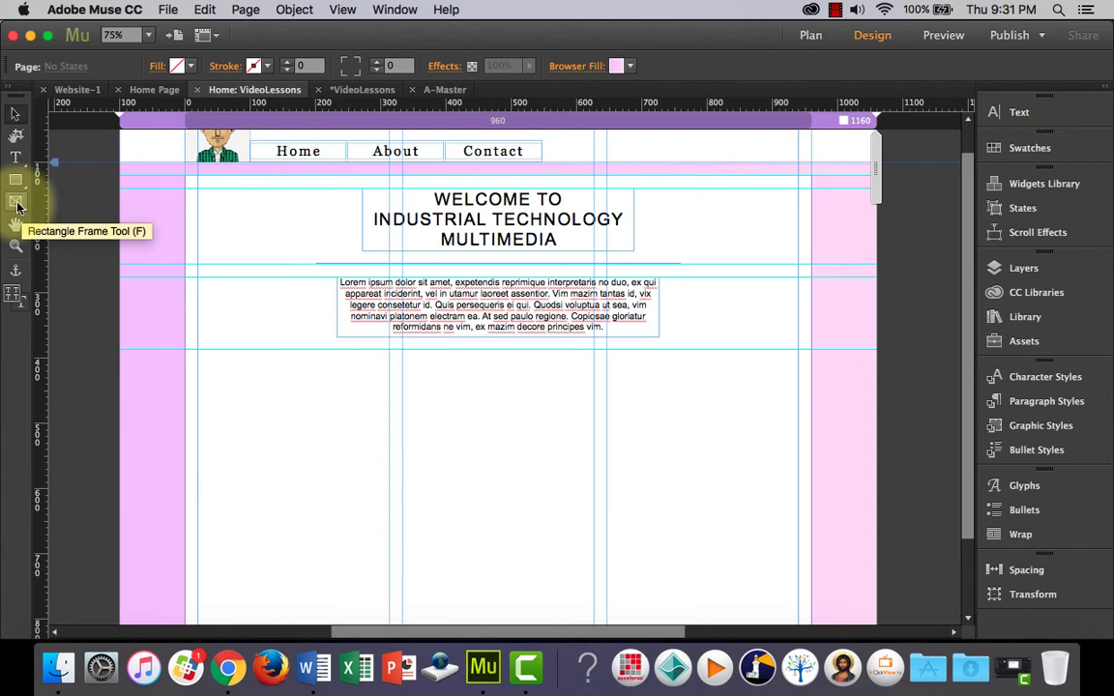
pyautogui.click(16, 205)
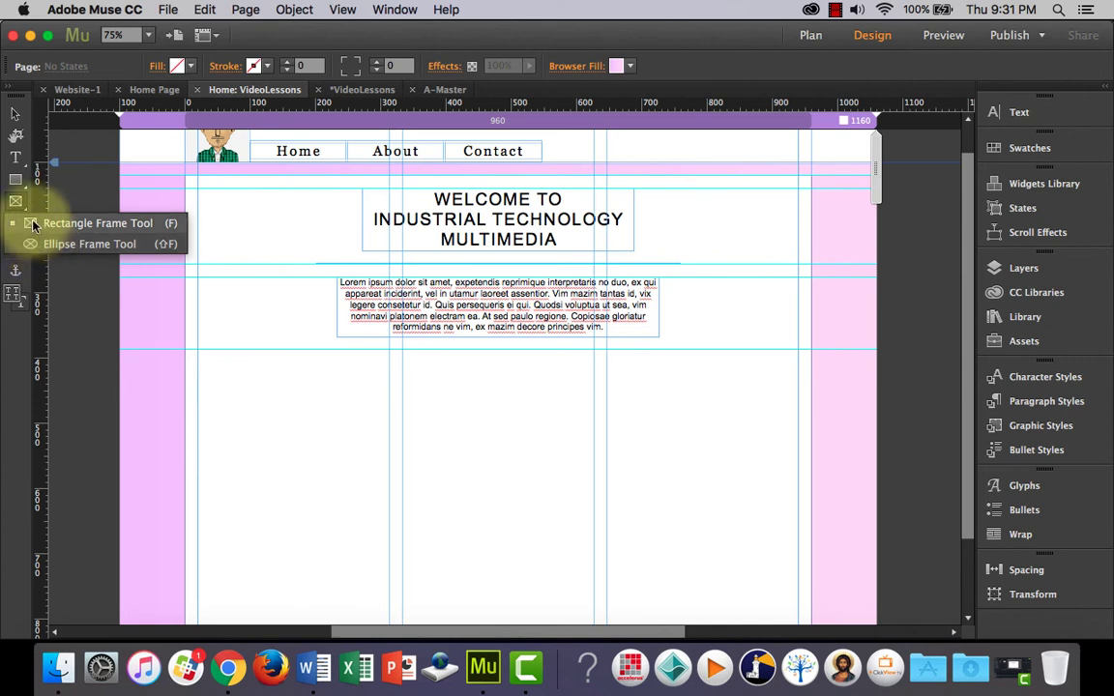
pyautogui.click(30, 219)
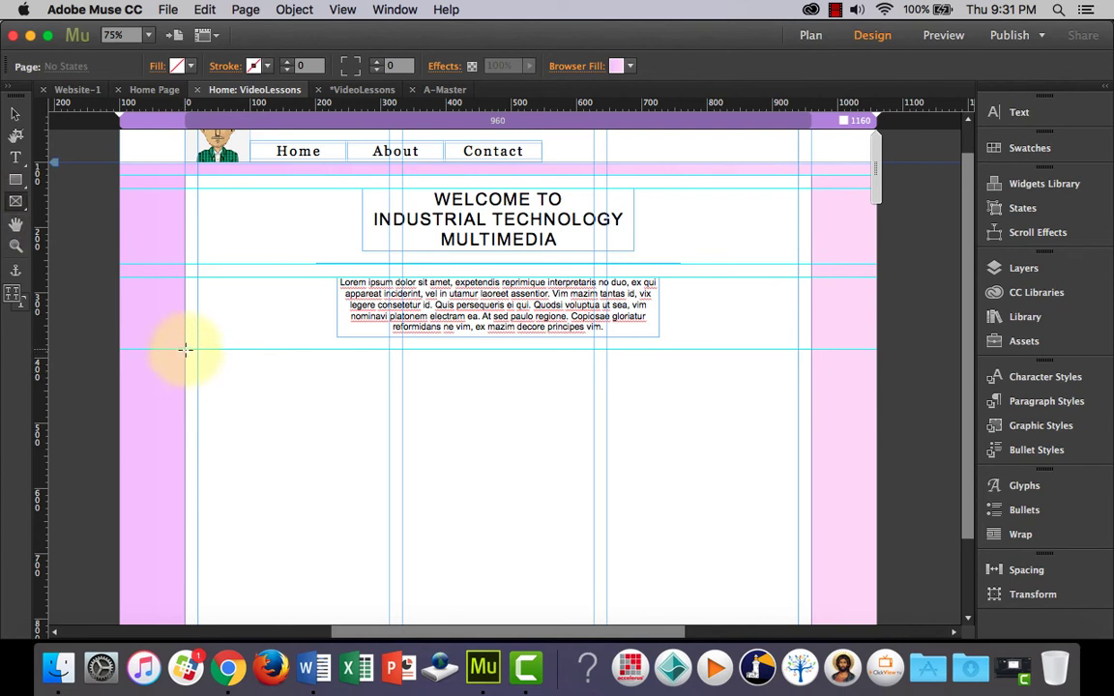
pyautogui.moveTo(185, 349); pyautogui.dragTo(813, 572)
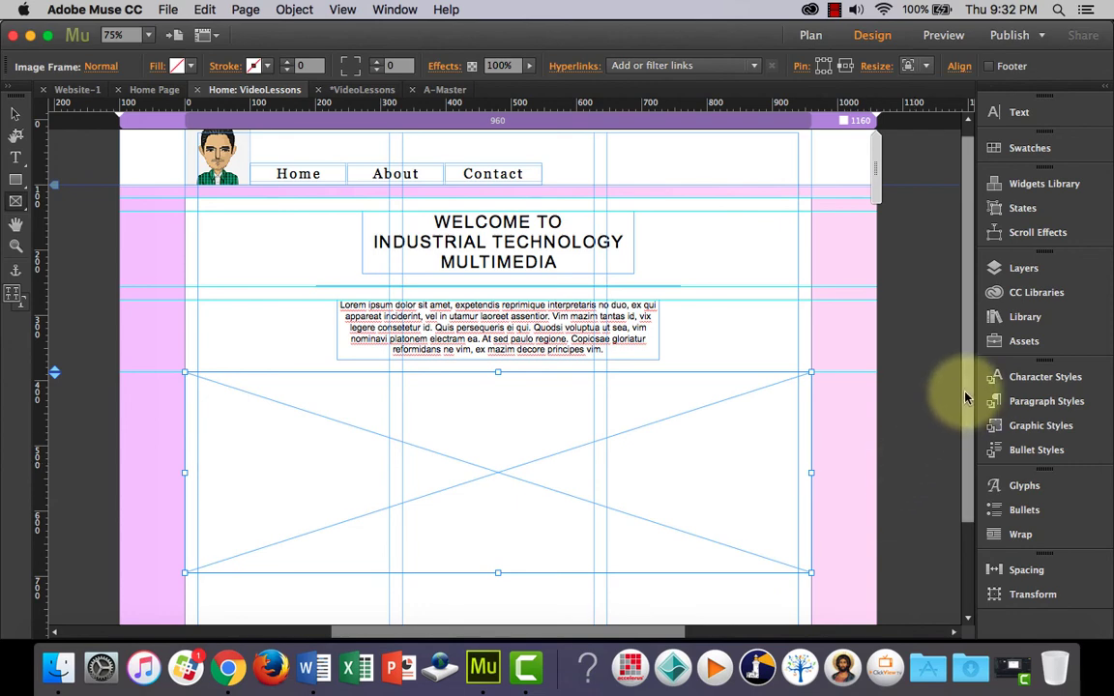
# Place the image twitterbanner.jpg from the Adobe Muse folder into the full-width rectangle frame, then deselect it.
pyautogui.moveTo(964, 391); pyautogui.dragTo(966, 443)
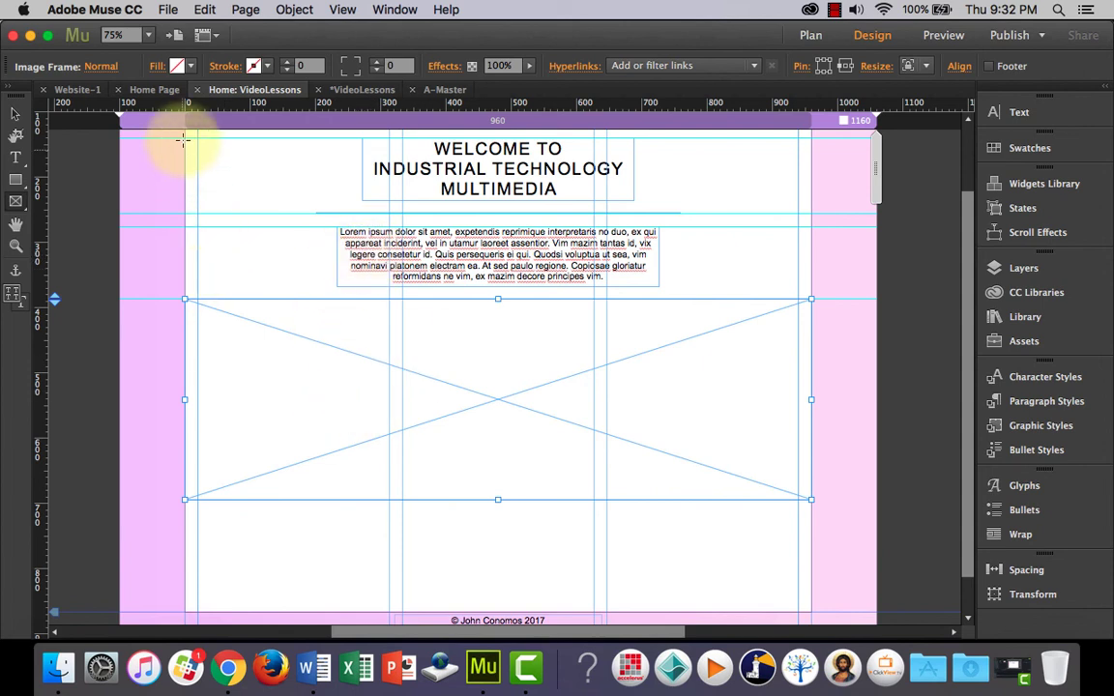
pyautogui.click(170, 9)
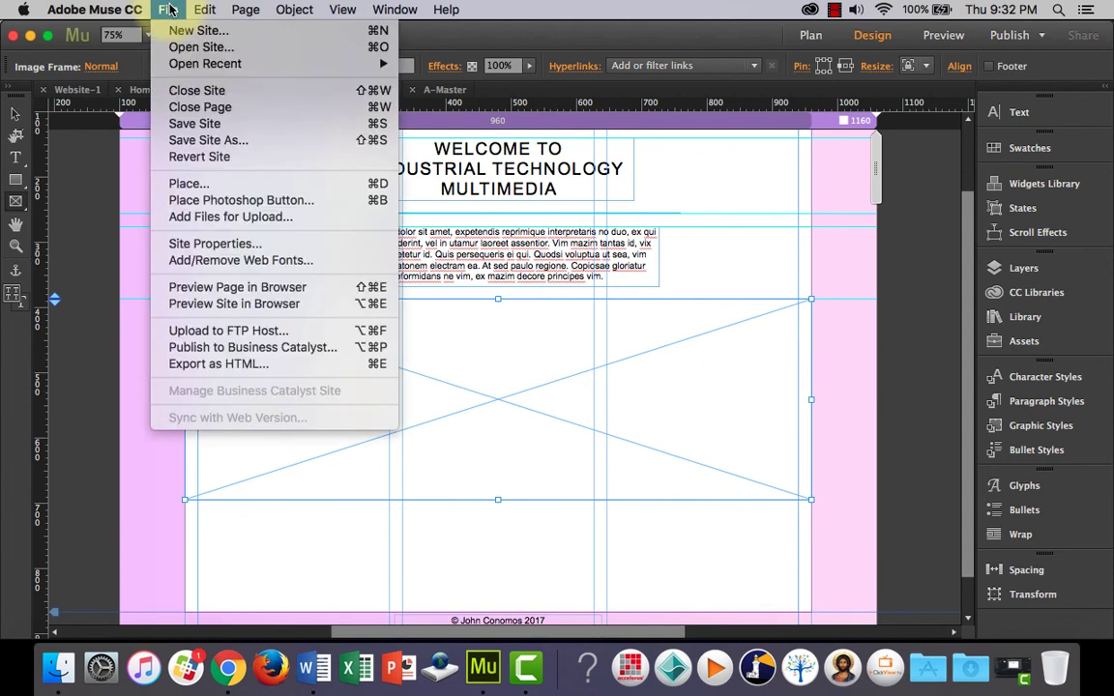
pyautogui.click(198, 183)
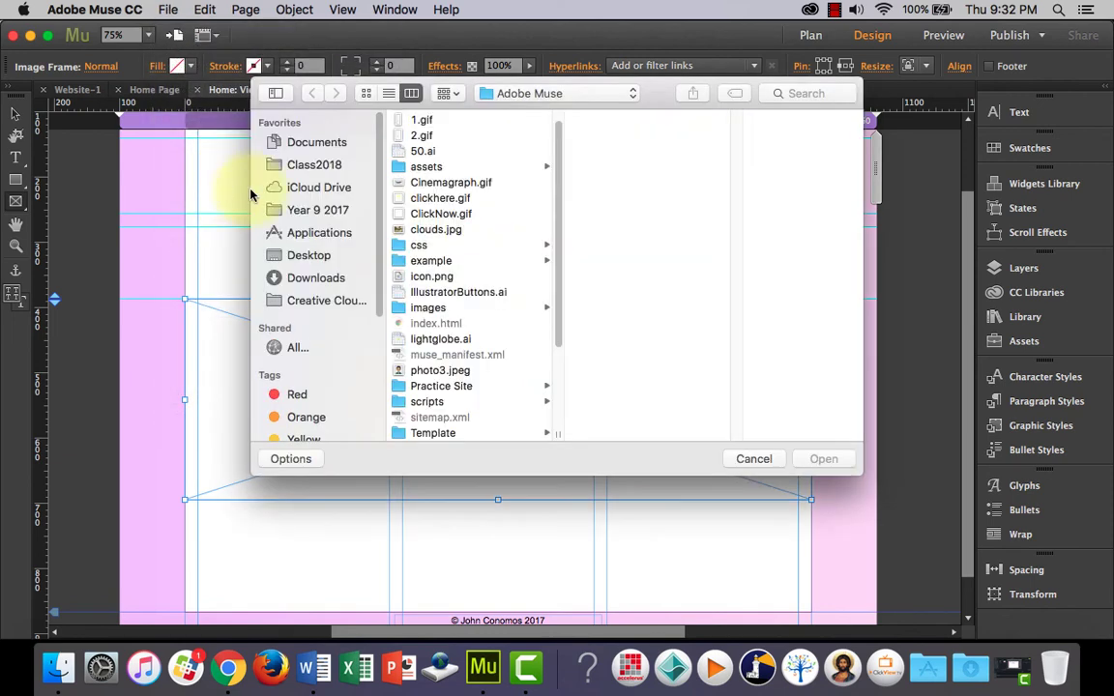
pyautogui.moveTo(562, 236); pyautogui.dragTo(559, 343)
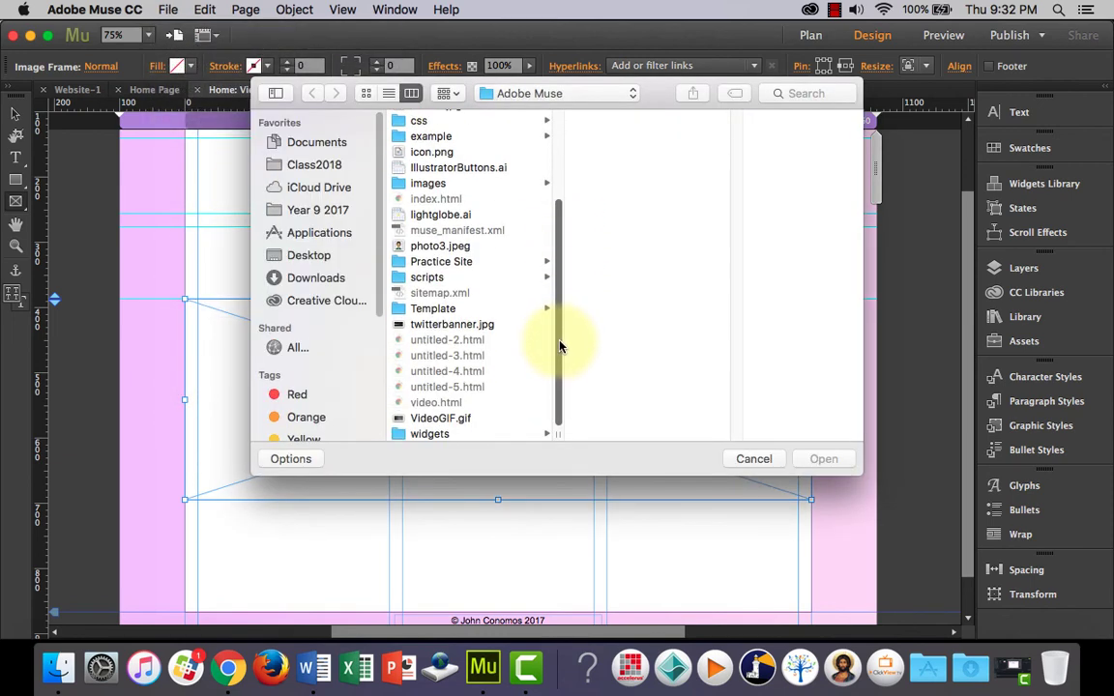
pyautogui.click(479, 325)
pyautogui.click(823, 459)
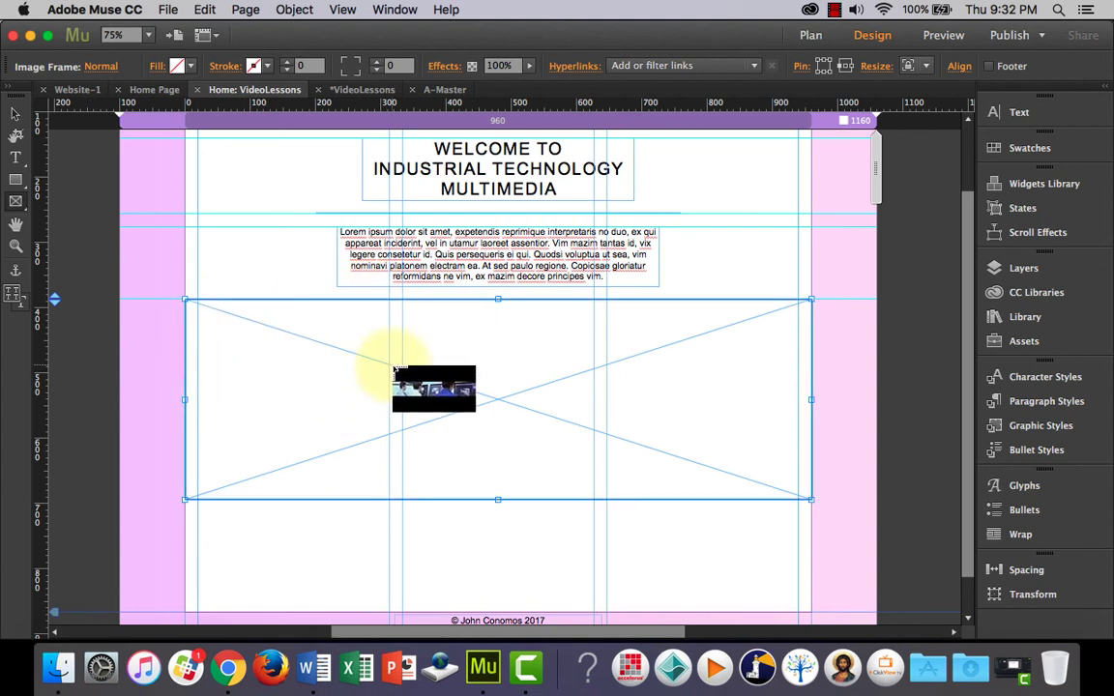
pyautogui.click(393, 370)
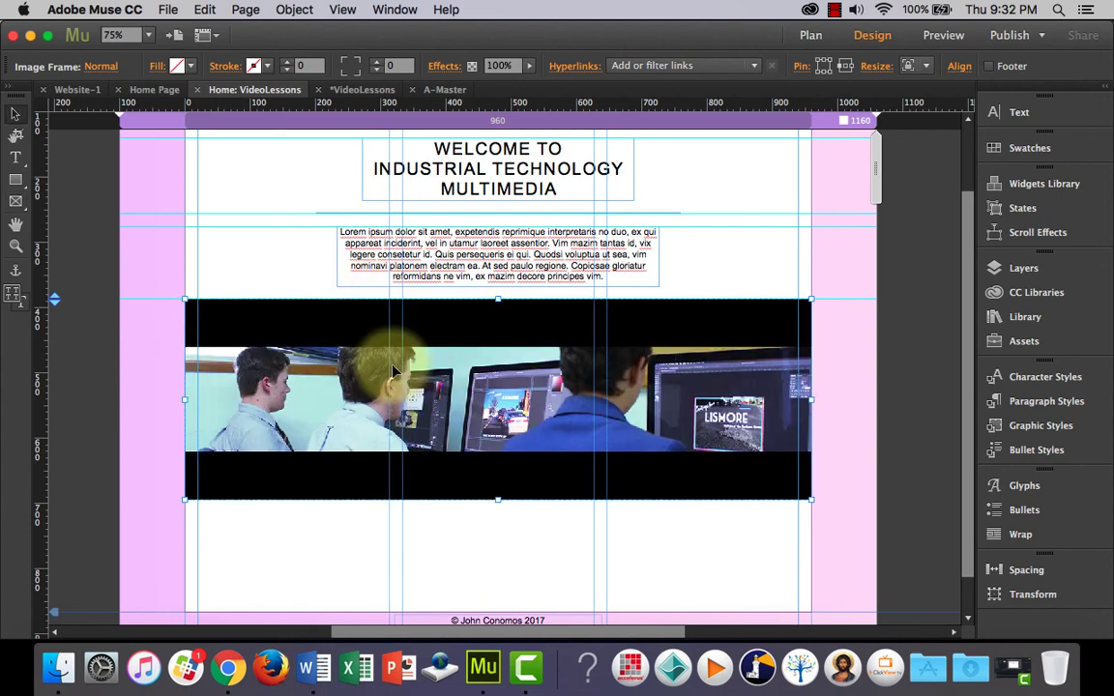
pyautogui.click(720, 258)
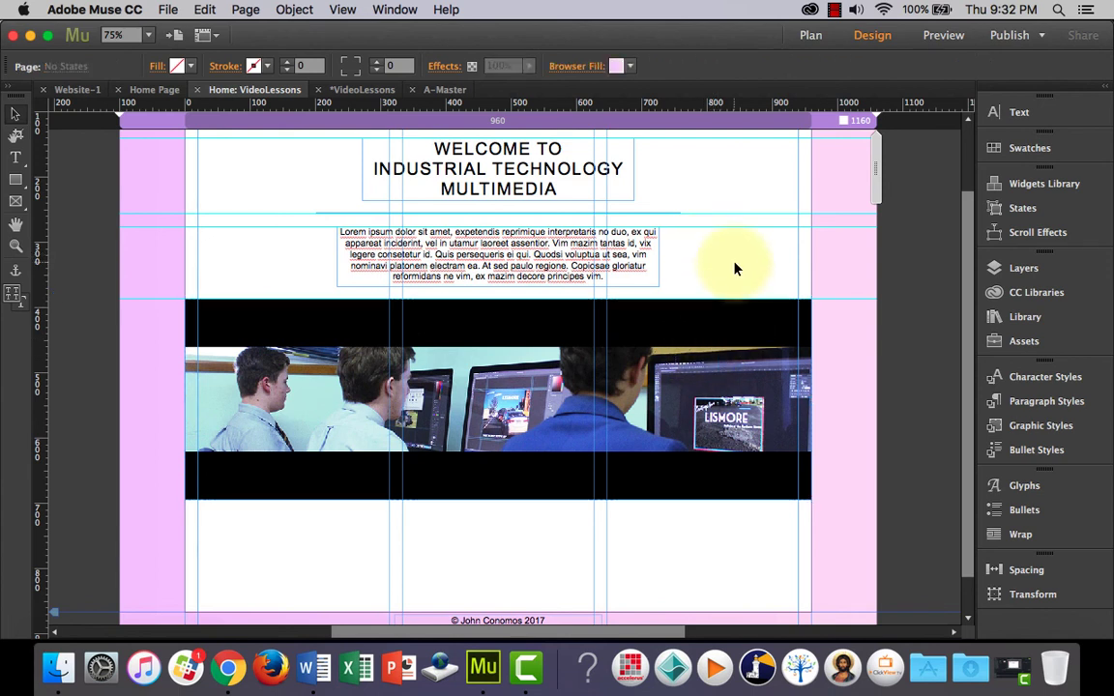
# Preview the site in the browser, look through the Home page with its banner image, and return to Adobe Muse.
pyautogui.press('super+alt+e')
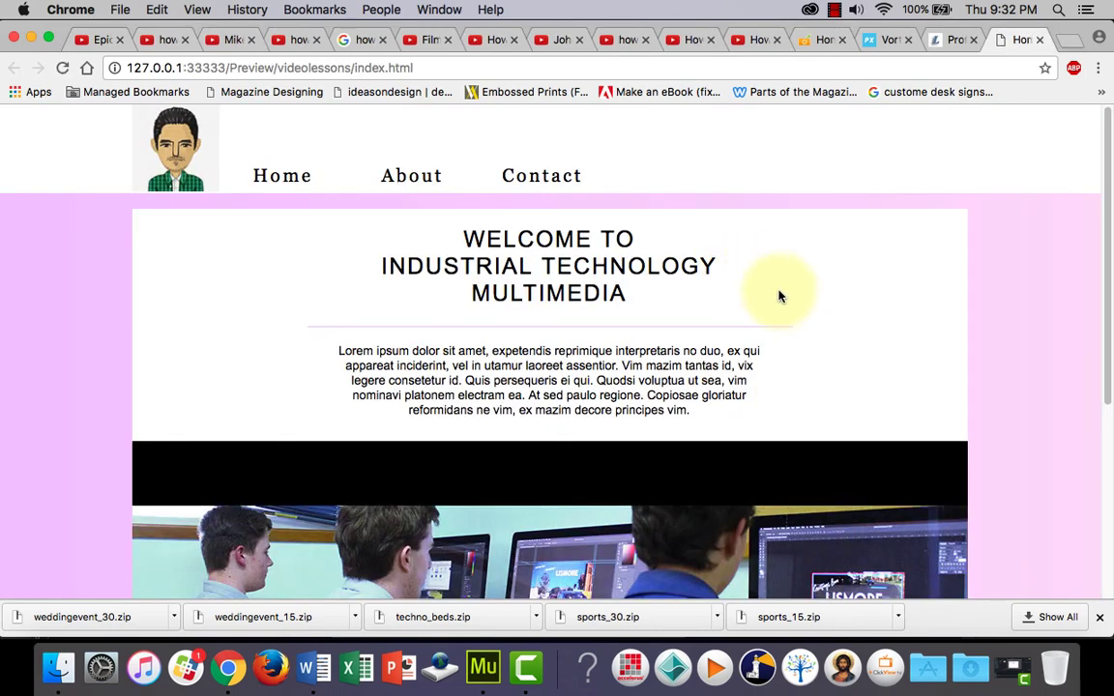
pyautogui.scroll(-8, 778, 293)
pyautogui.scroll(5, 783, 298)
pyautogui.scroll(3, 783, 298)
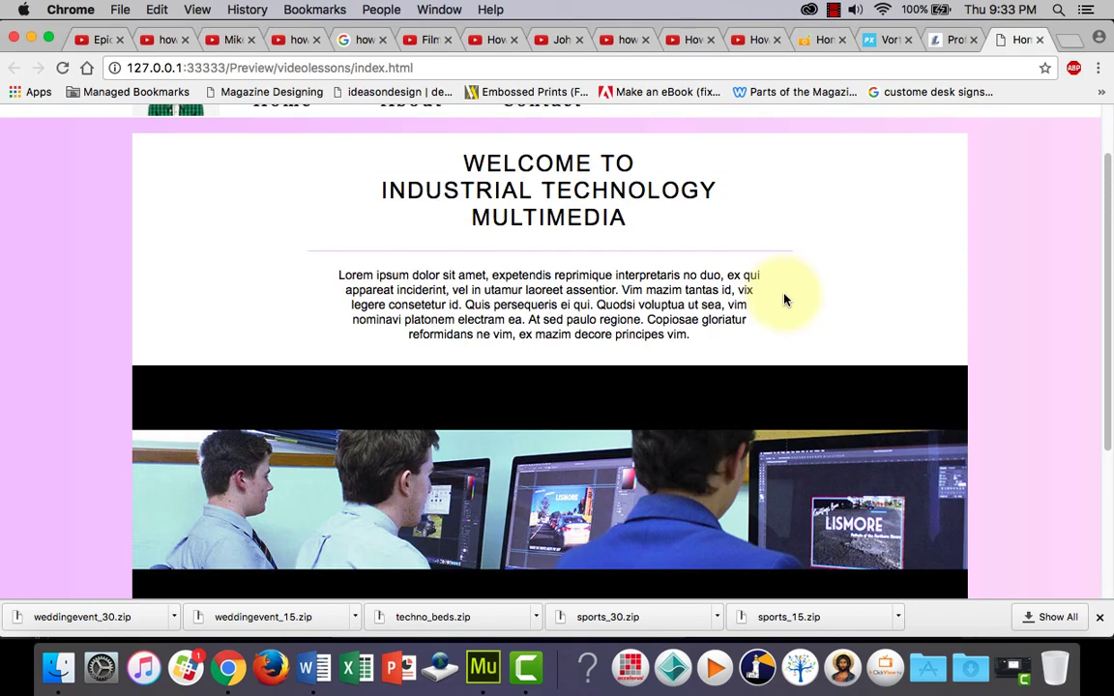
pyautogui.click(483, 667)
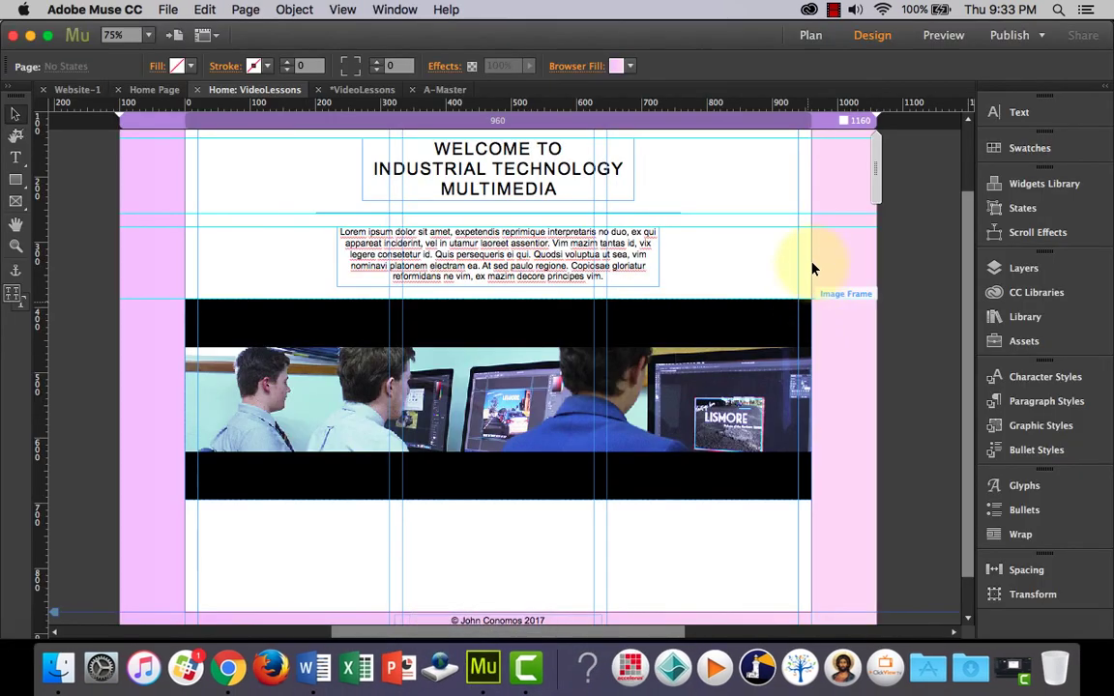
pyautogui.scroll(2, 749, 224)
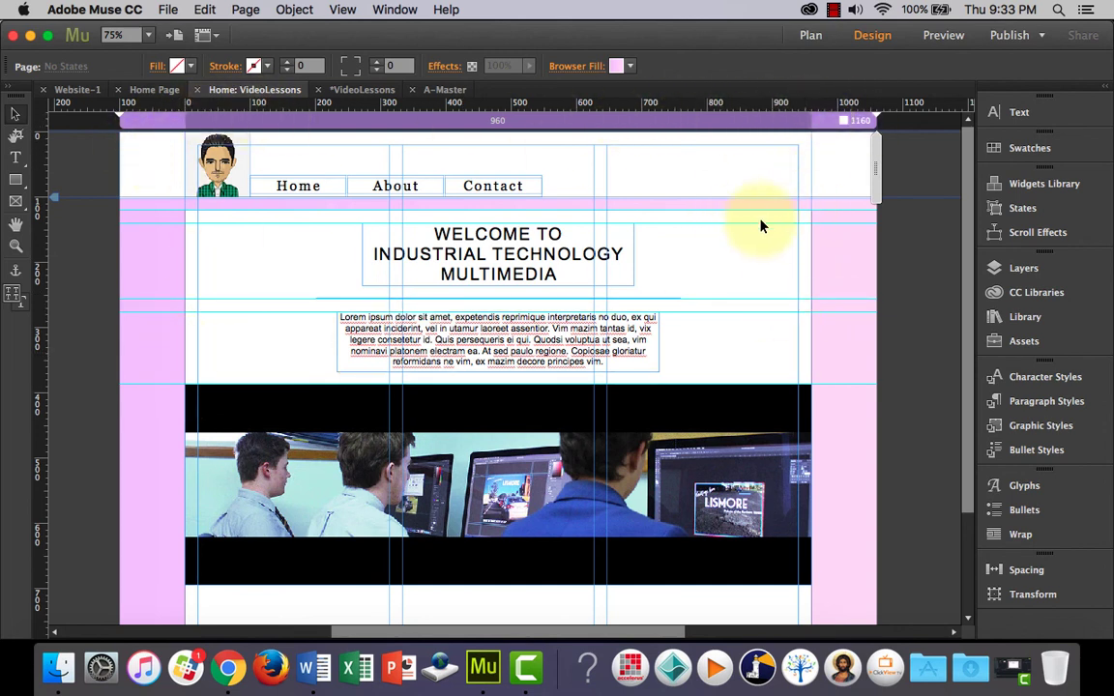
pyautogui.scroll(-3, 831, 353)
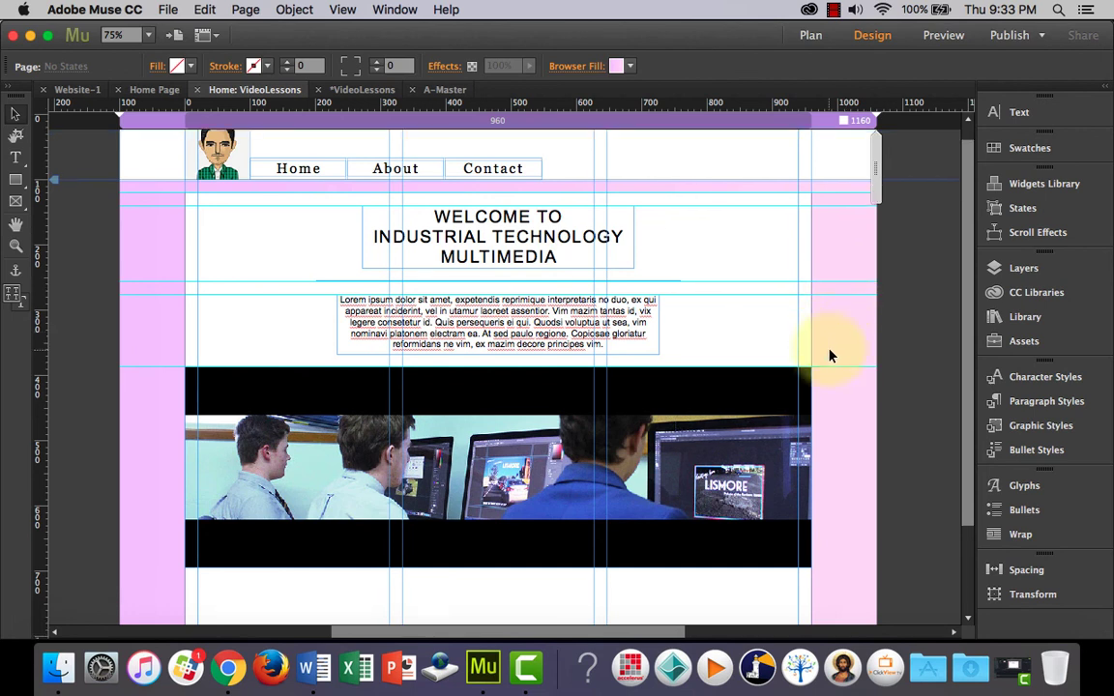
pyautogui.scroll(-1, 830, 355)
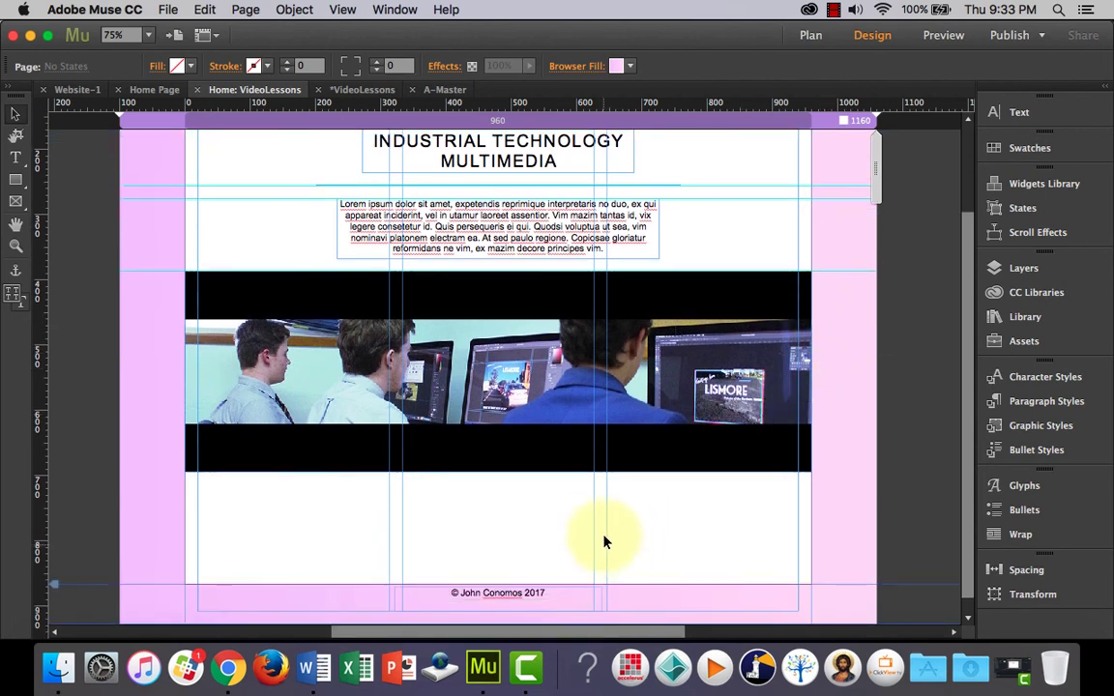